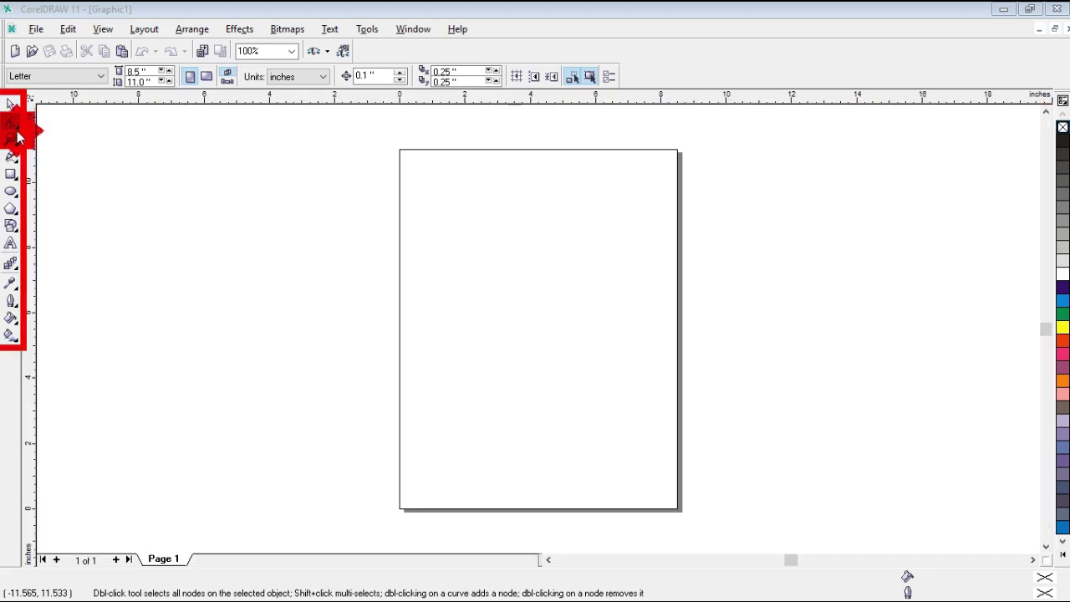
# Draw a rectangle about 6.9 by 5.1 inches on the upper half of the page.
pyautogui.click(16, 130)
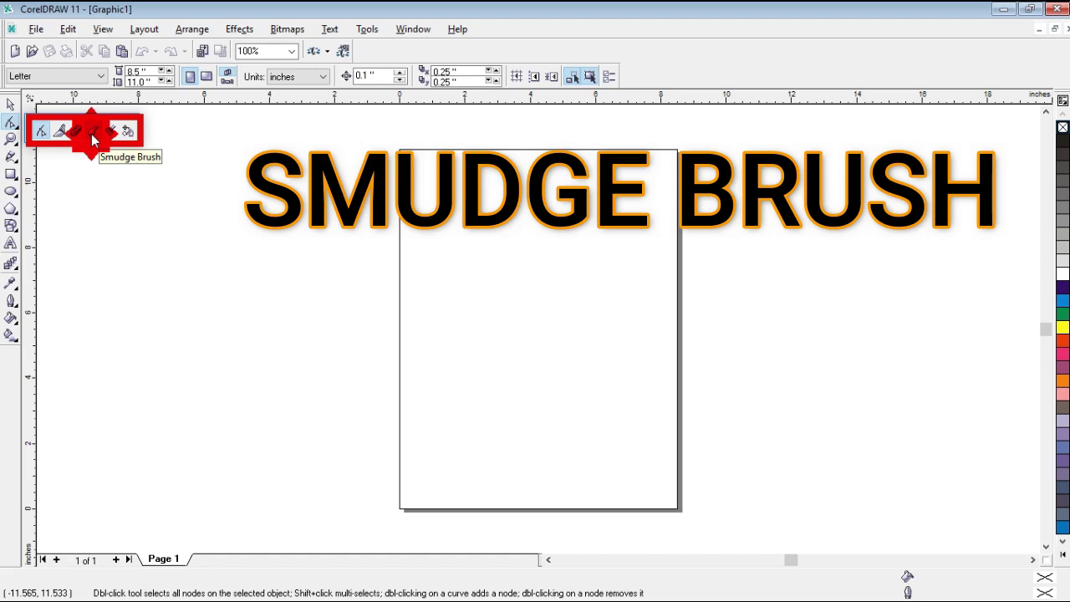
pyautogui.click(12, 175)
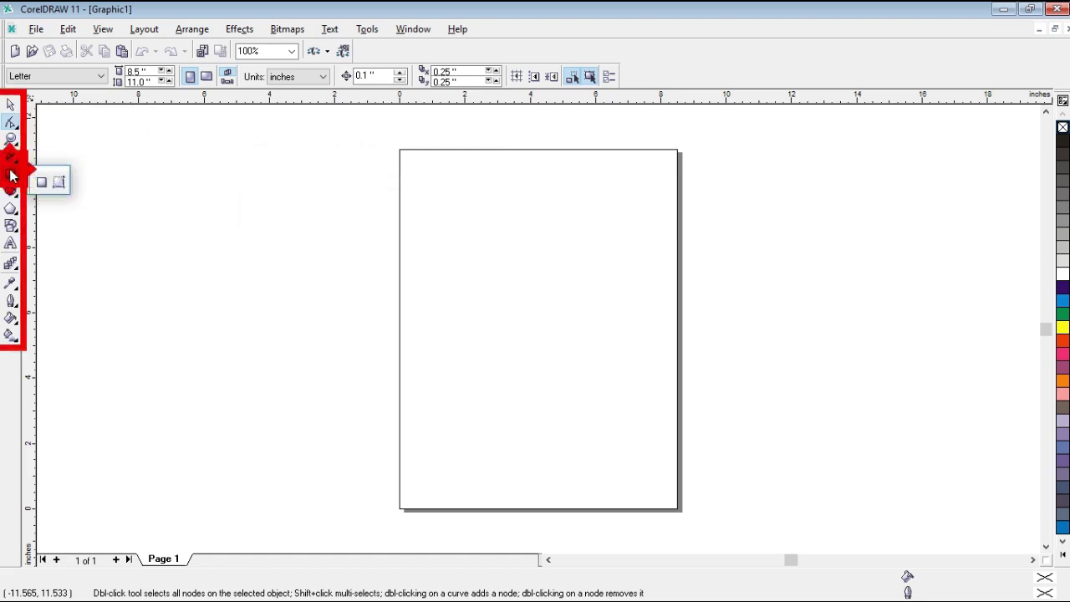
pyautogui.click(11, 175)
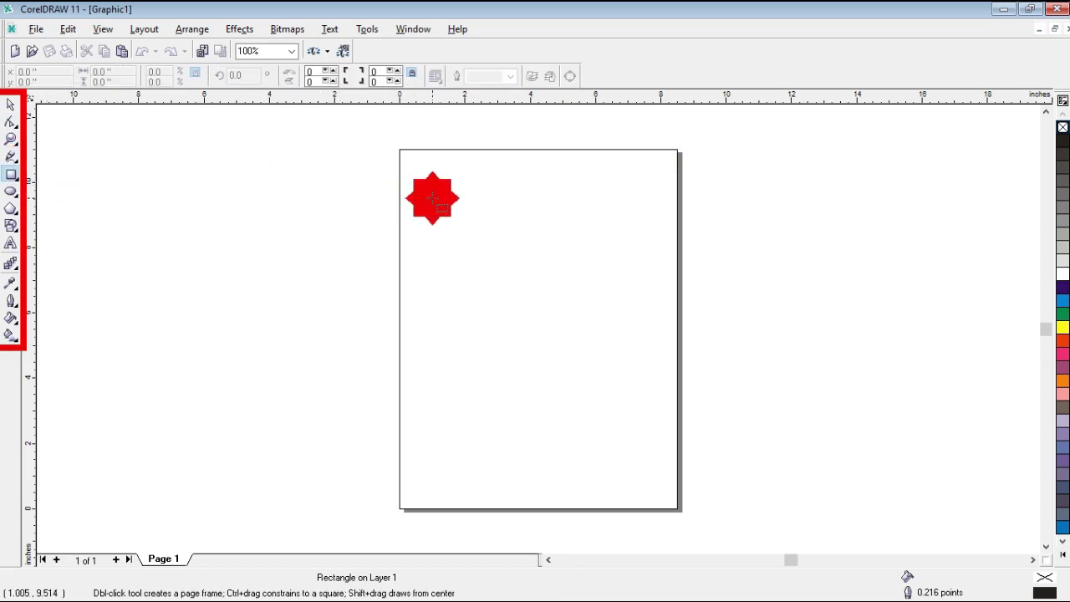
pyautogui.moveTo(437, 202); pyautogui.dragTo(661, 366)
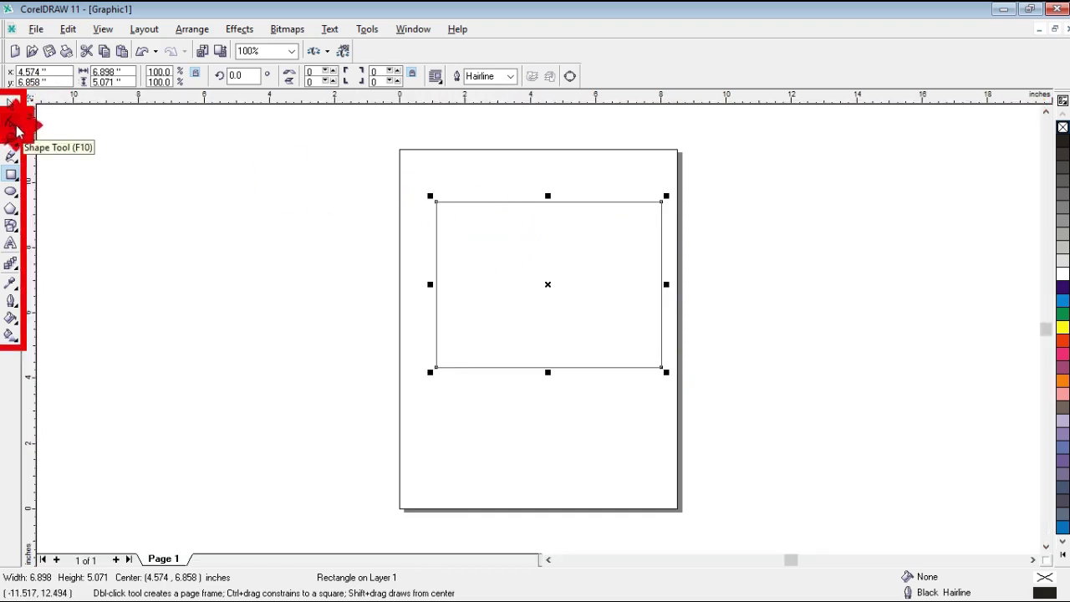
pyautogui.click(17, 129)
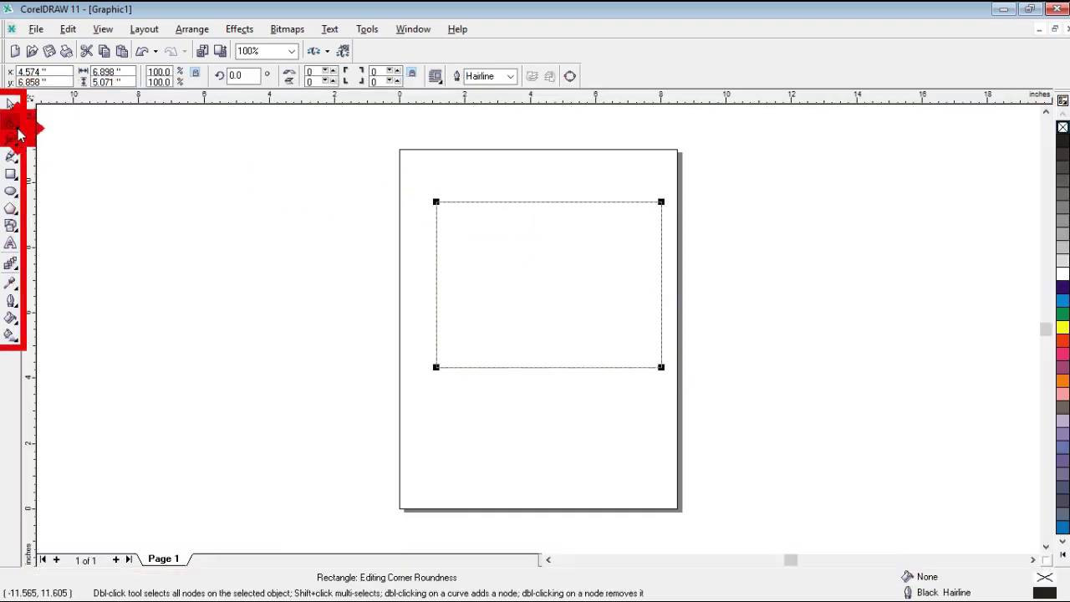
pyautogui.click(17, 129)
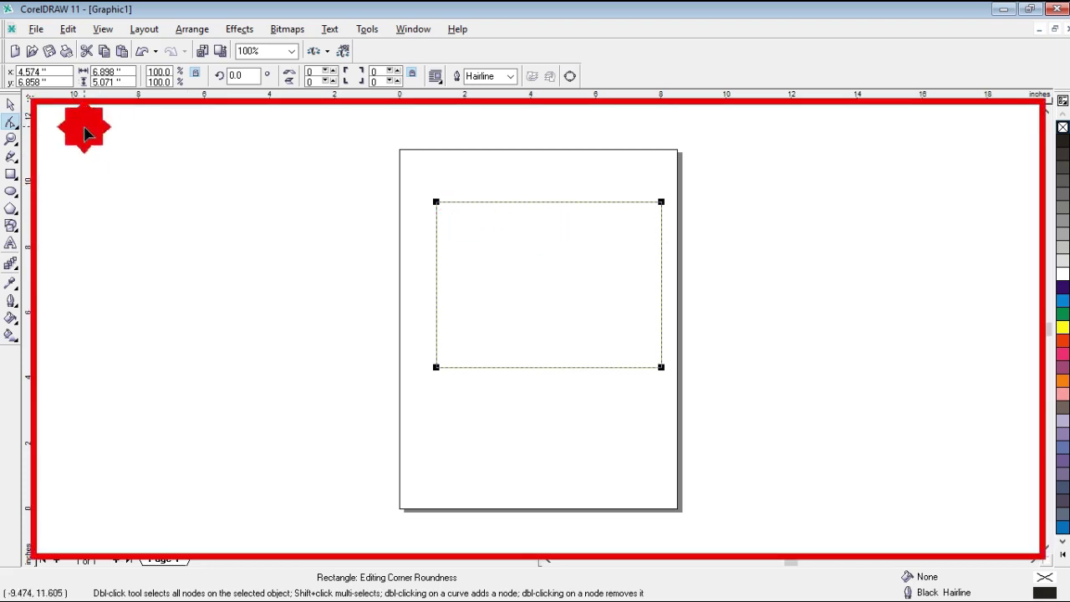
pyautogui.click(13, 105)
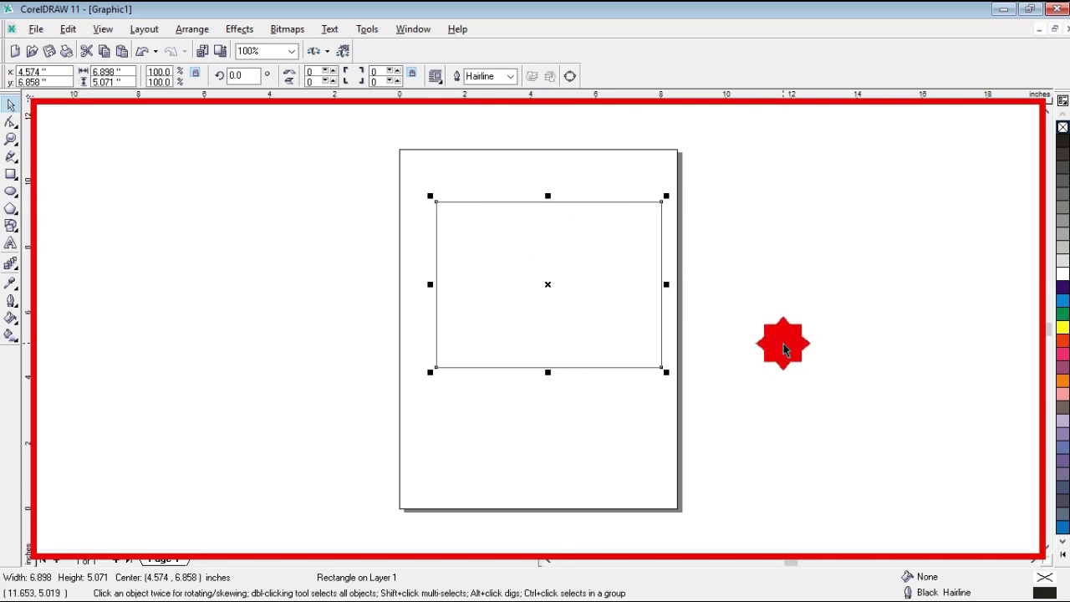
# Fill the rectangle with cyan and give it a red outline 24 pt wide.
pyautogui.click(1063, 302)
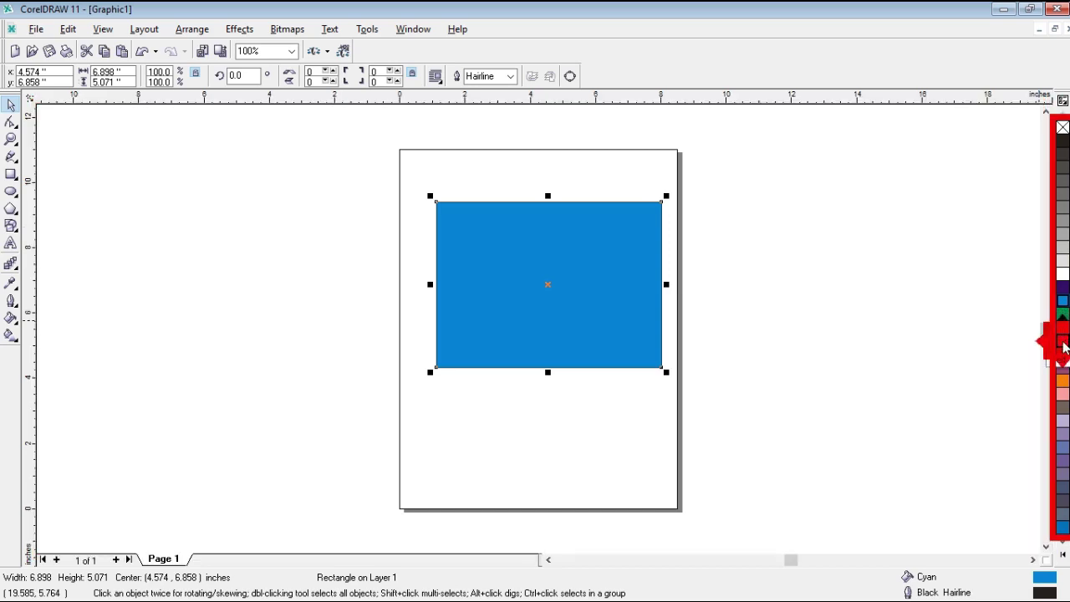
pyautogui.rightClick(1063, 345)
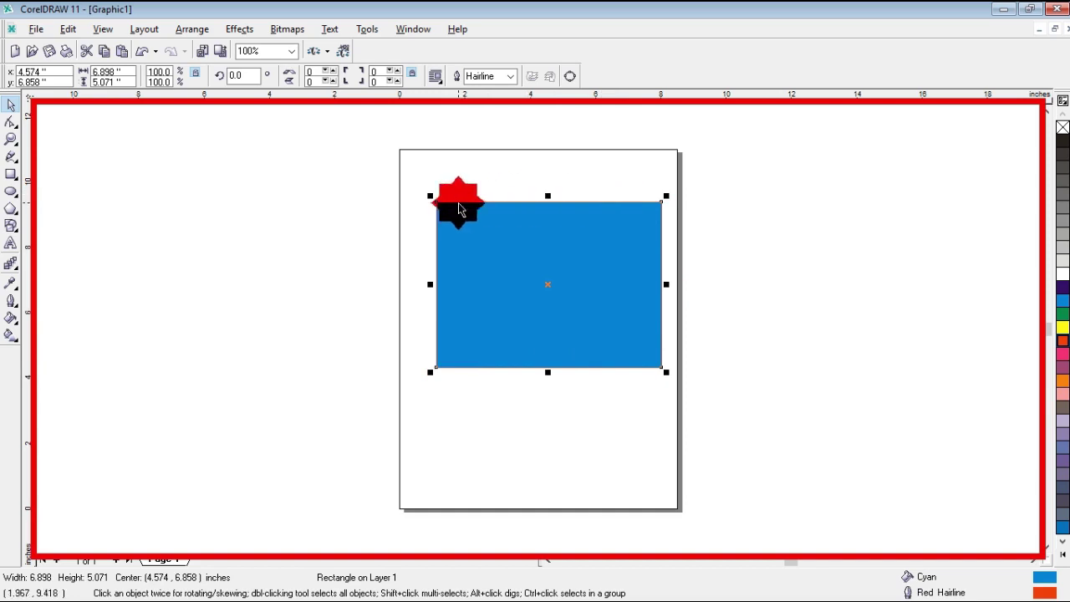
pyautogui.click(510, 76)
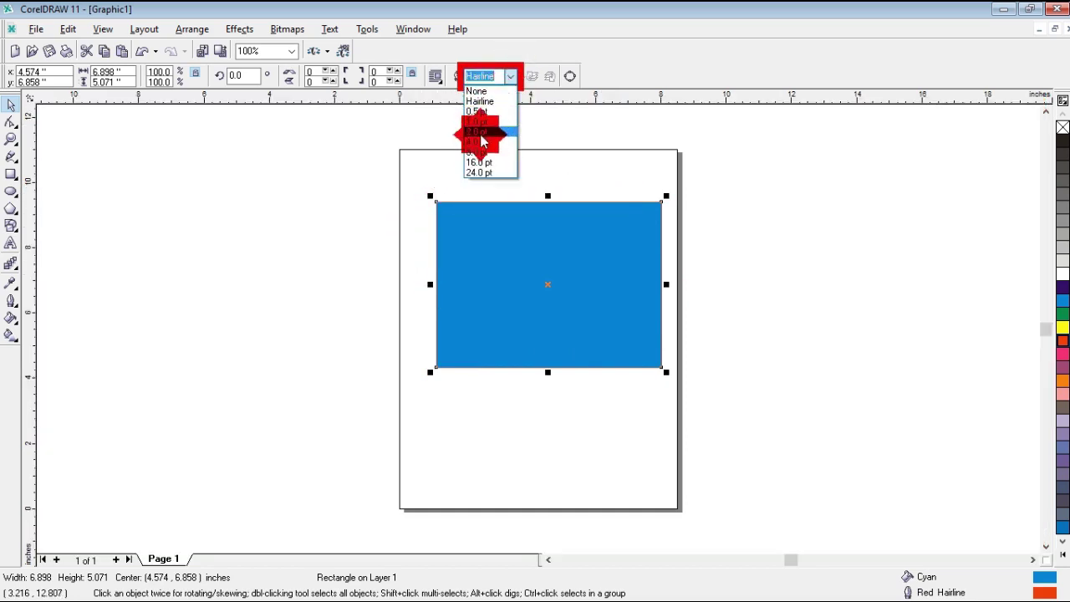
pyautogui.click(483, 172)
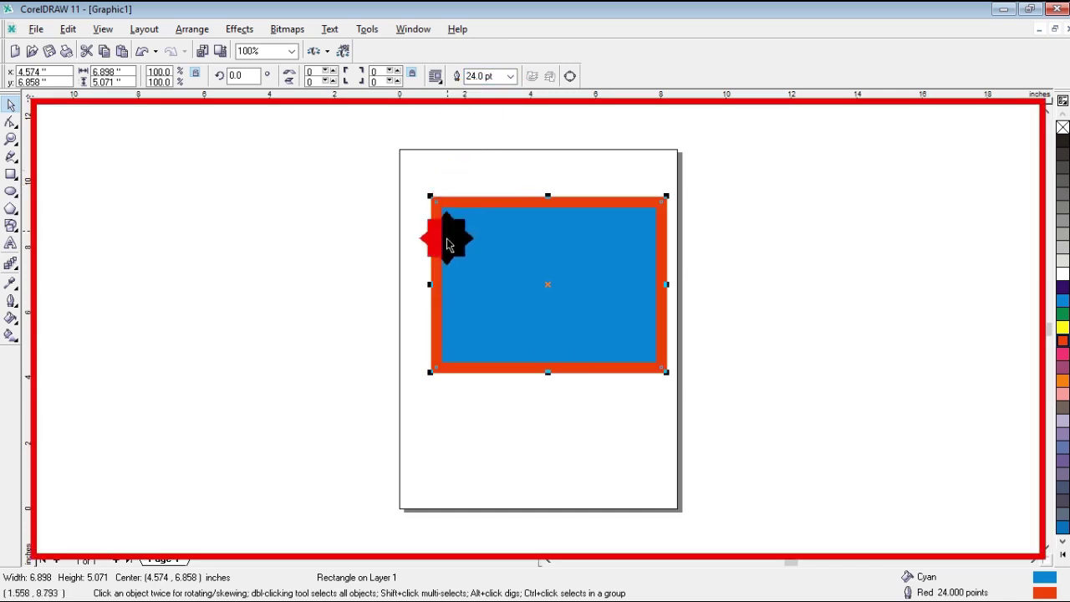
# Try blue and yellow outlines on the rectangle, ending with a red fill and a cyan outline.
pyautogui.scroll(1, 507, 205)
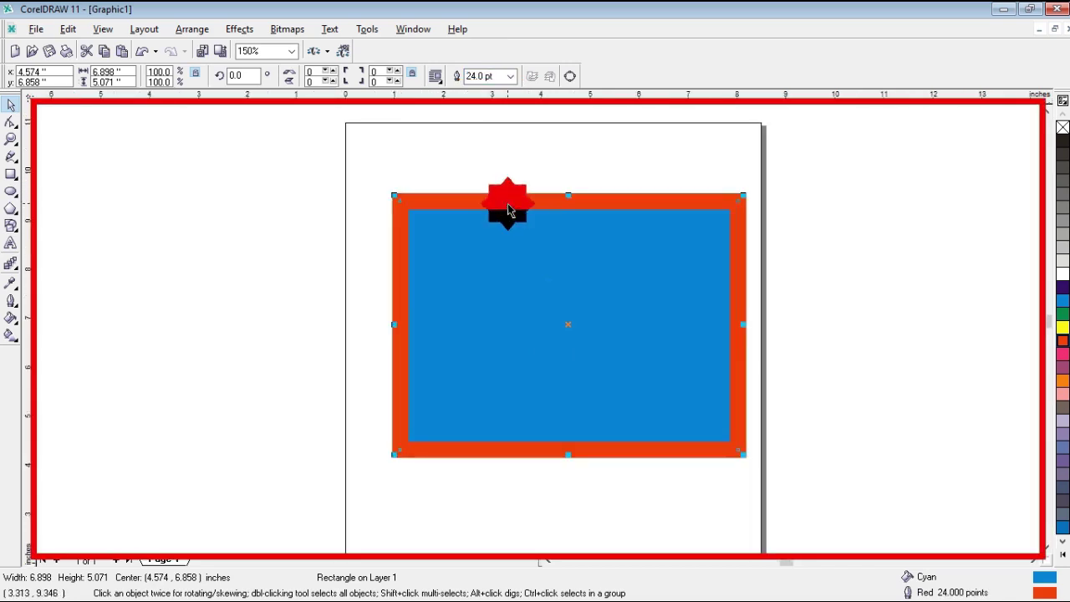
pyautogui.scroll(1, 508, 205)
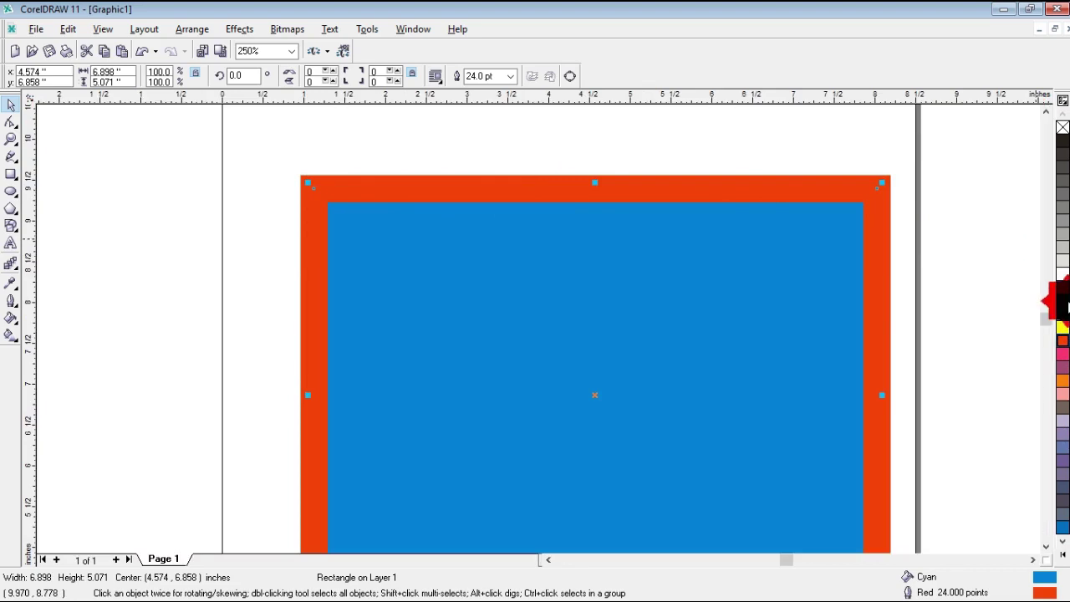
pyautogui.rightClick(1062, 288)
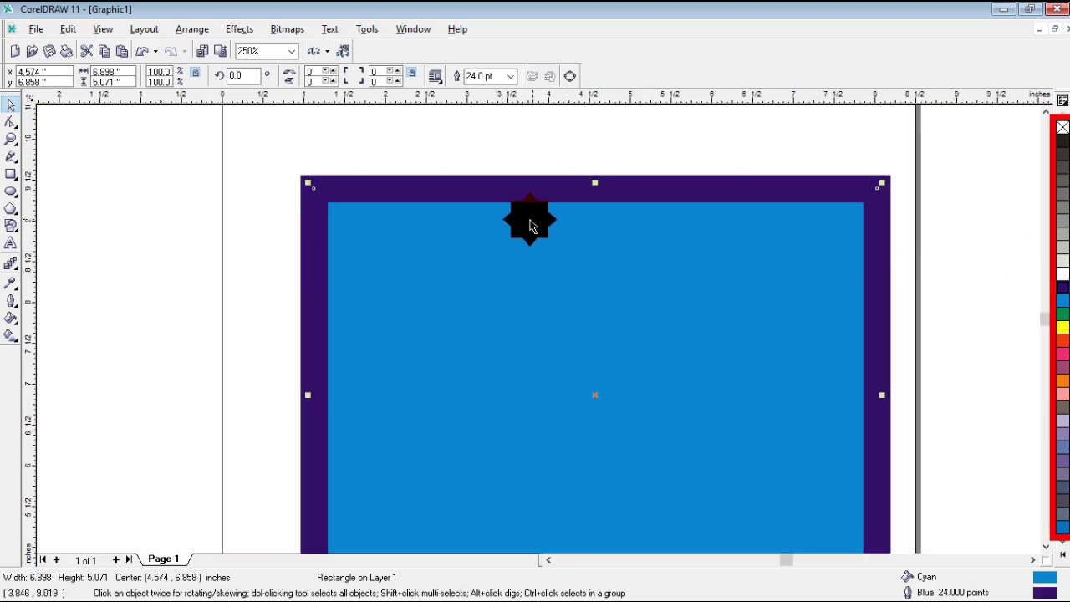
pyautogui.rightClick(1063, 327)
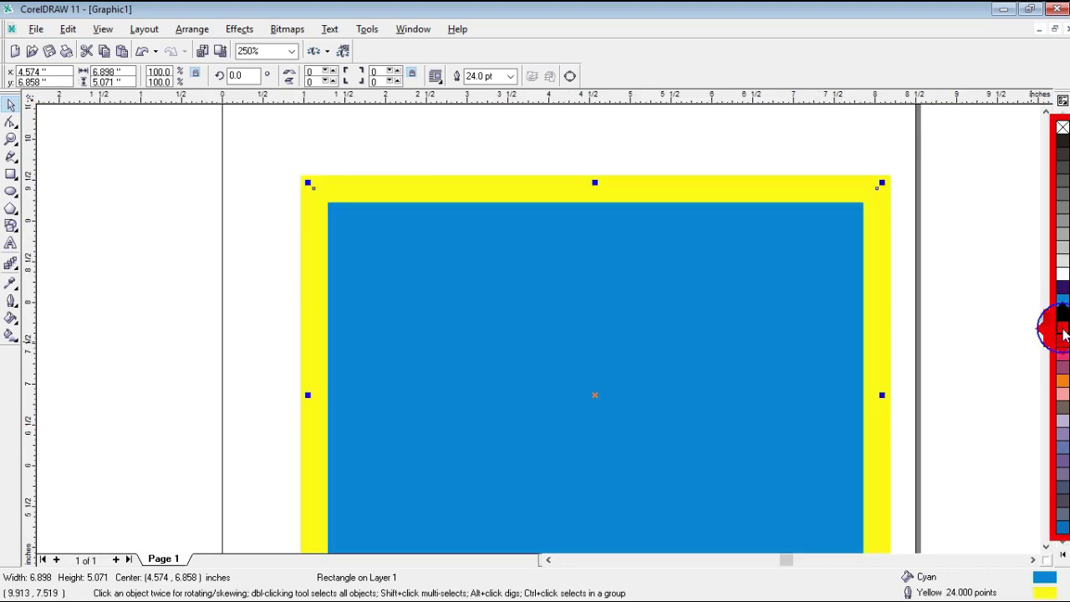
pyautogui.click(763, 318)
pyautogui.click(763, 318)
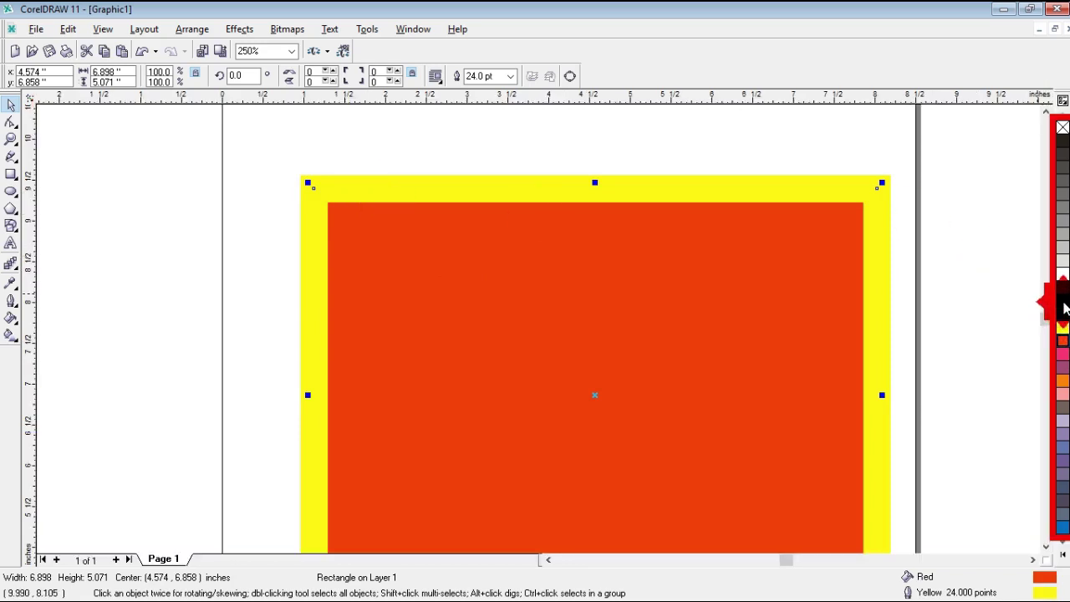
pyautogui.rightClick(1061, 299)
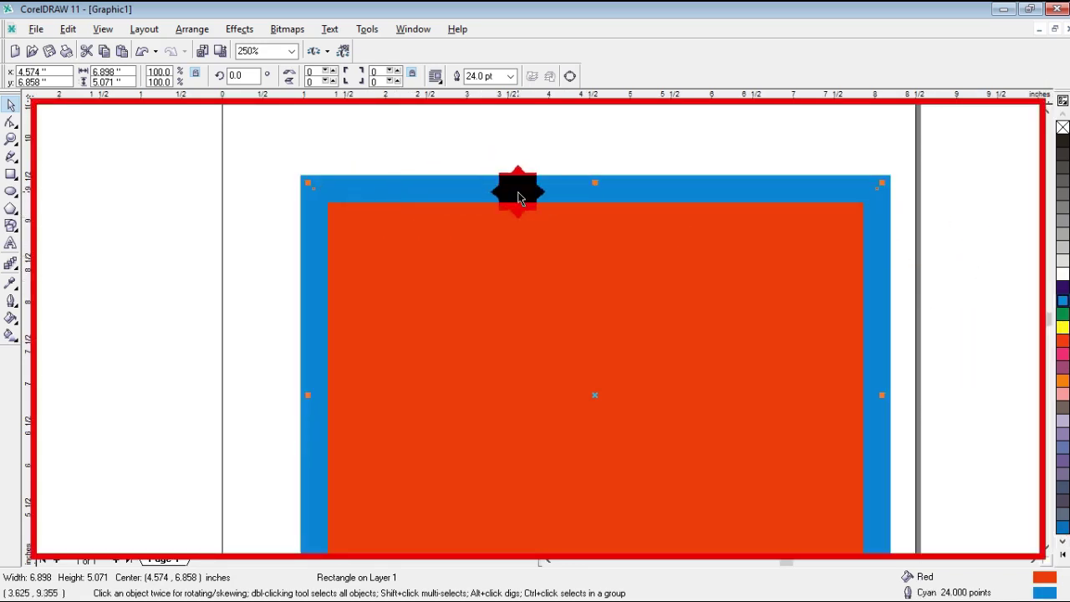
# Apply the Smudge Brush to the rectangle, accepting its conversion to curves and suppressing further warnings.
pyautogui.click(14, 125)
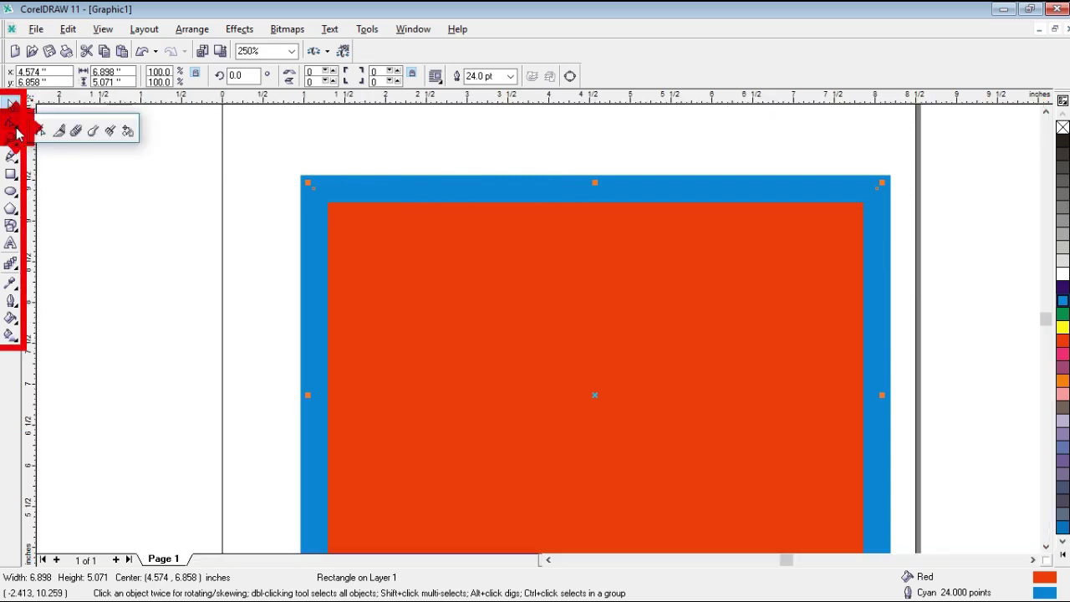
pyautogui.click(93, 136)
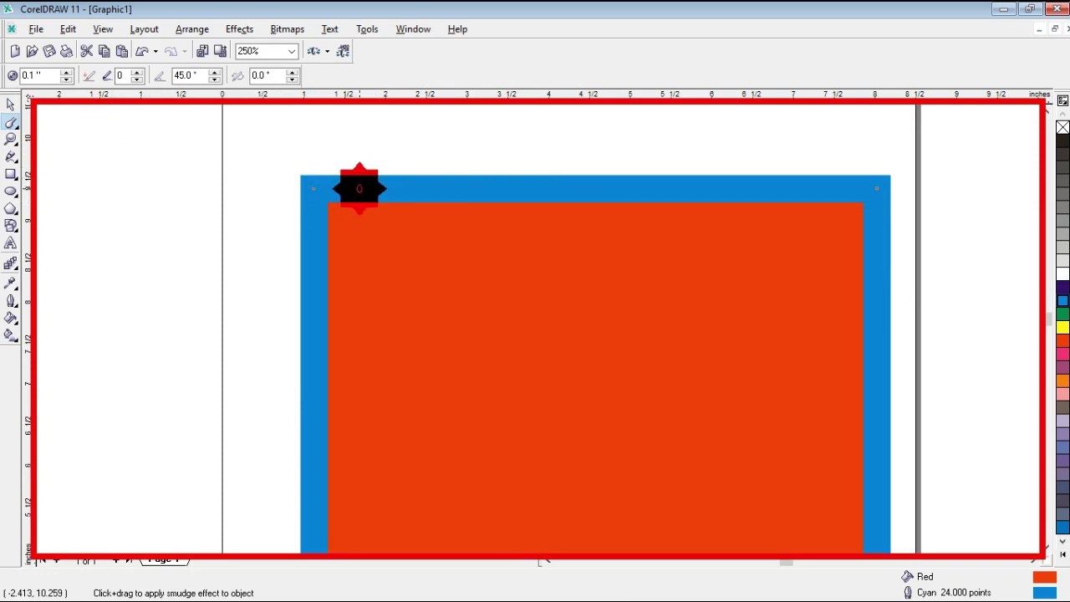
pyautogui.click(347, 189)
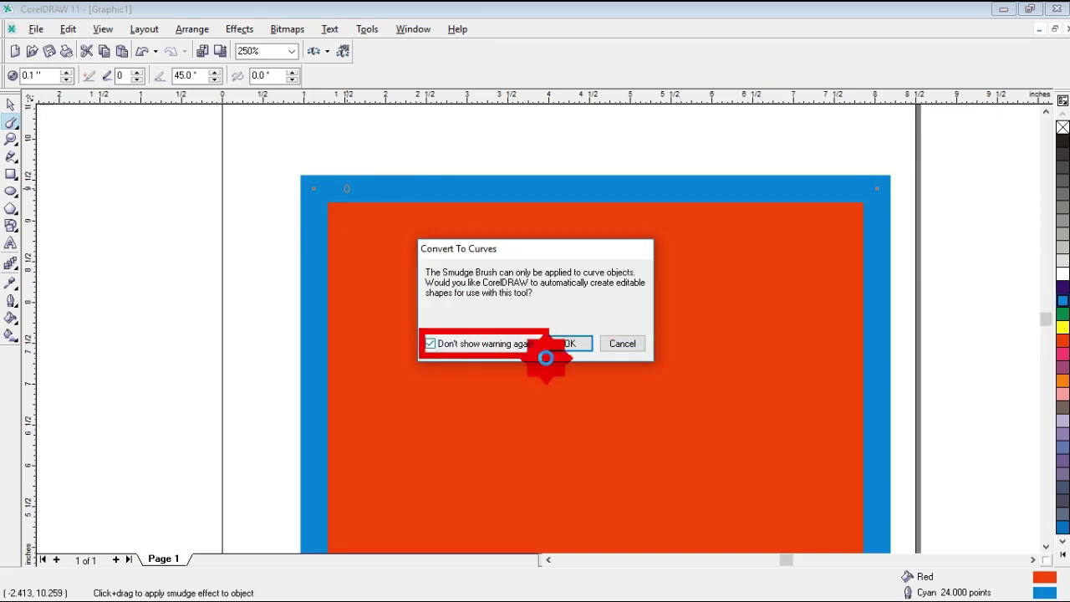
pyautogui.click(567, 345)
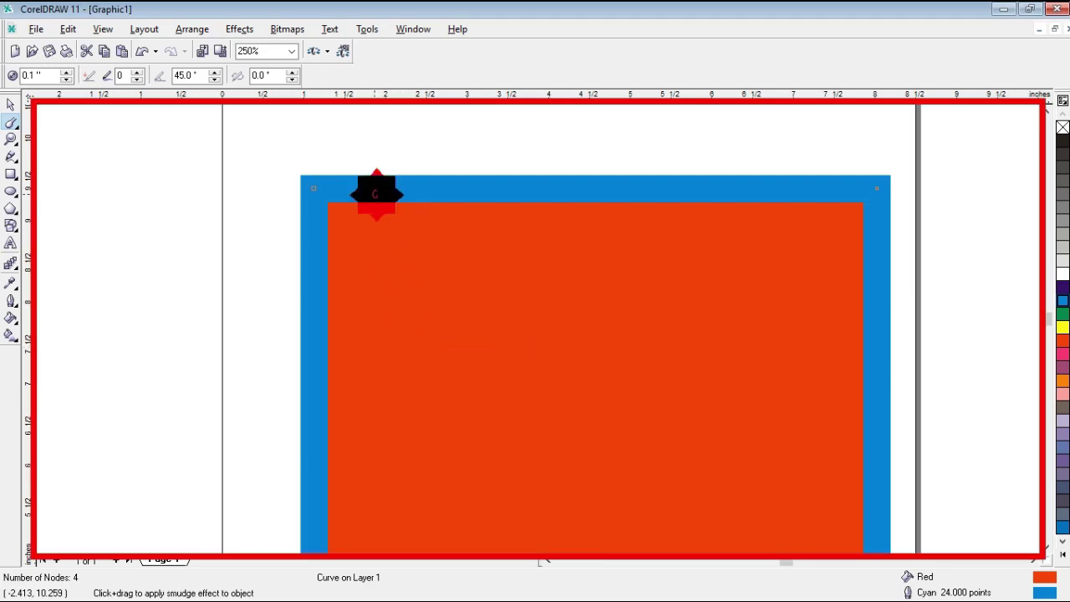
# Smudge all four edges of the shape with the 0.1-inch Smudge Brush to give it a wavy border.
pyautogui.click(338, 184)
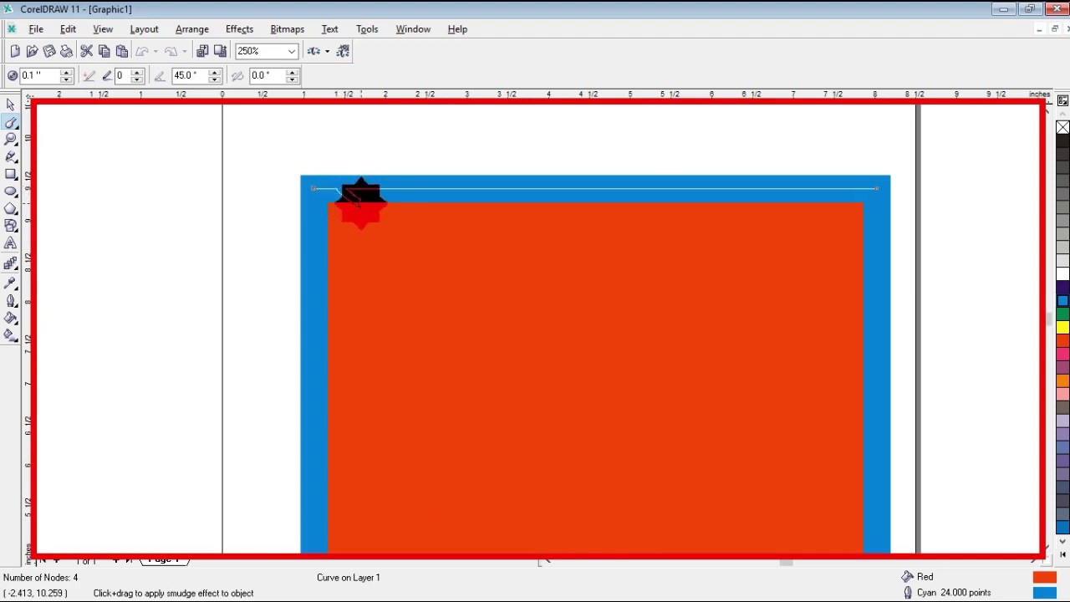
pyautogui.moveTo(361, 202)
pyautogui.mouseDown()
pyautogui.moveTo(395, 195)
pyautogui.moveTo(433, 208)
pyautogui.moveTo(453, 193)
pyautogui.moveTo(573, 208)
pyautogui.moveTo(625, 196)
pyautogui.moveTo(712, 204)
pyautogui.moveTo(780, 206)
pyautogui.mouseUp()
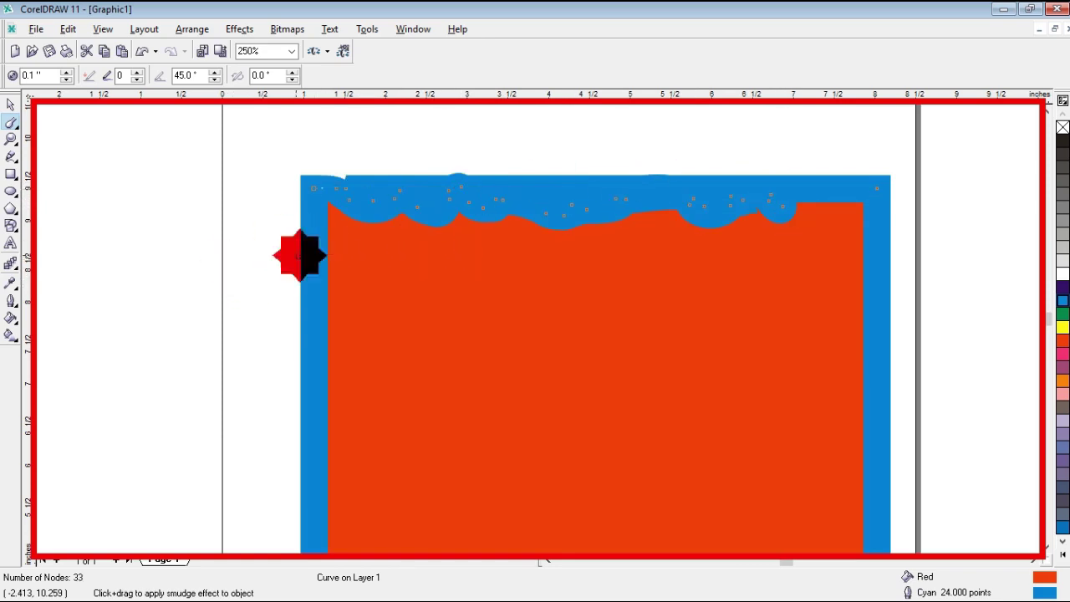
pyautogui.moveTo(309, 255)
pyautogui.mouseDown()
pyautogui.moveTo(327, 275)
pyautogui.moveTo(310, 304)
pyautogui.moveTo(330, 339)
pyautogui.moveTo(321, 372)
pyautogui.mouseUp()
pyautogui.scroll(-3, 414, 380)
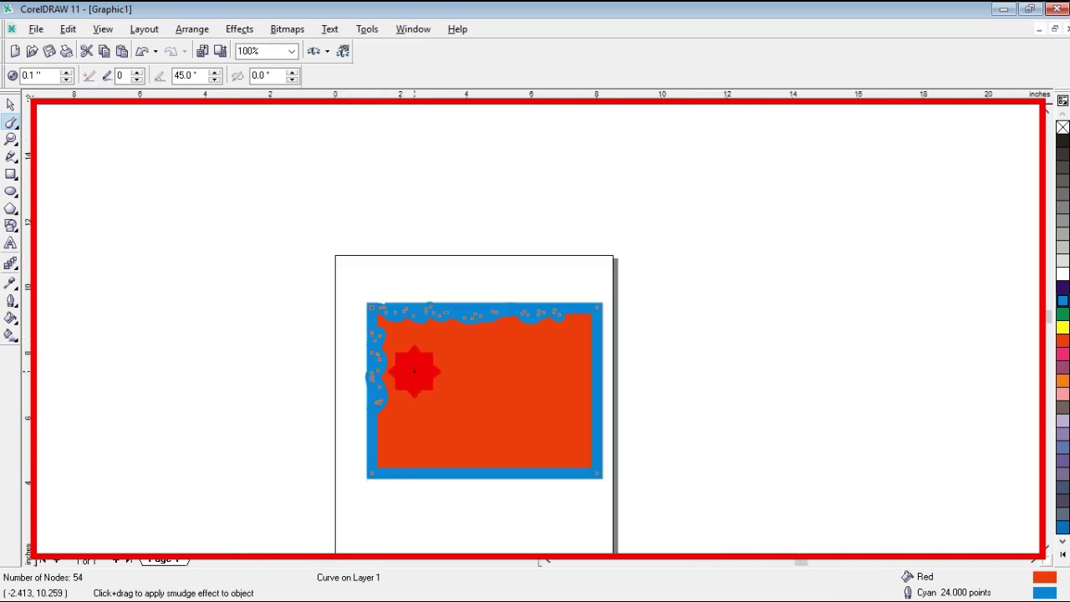
pyautogui.moveTo(596, 361)
pyautogui.mouseDown()
pyautogui.moveTo(604, 403)
pyautogui.moveTo(595, 469)
pyautogui.moveTo(559, 477)
pyautogui.moveTo(483, 459)
pyautogui.moveTo(465, 479)
pyautogui.moveTo(419, 466)
pyautogui.mouseUp()
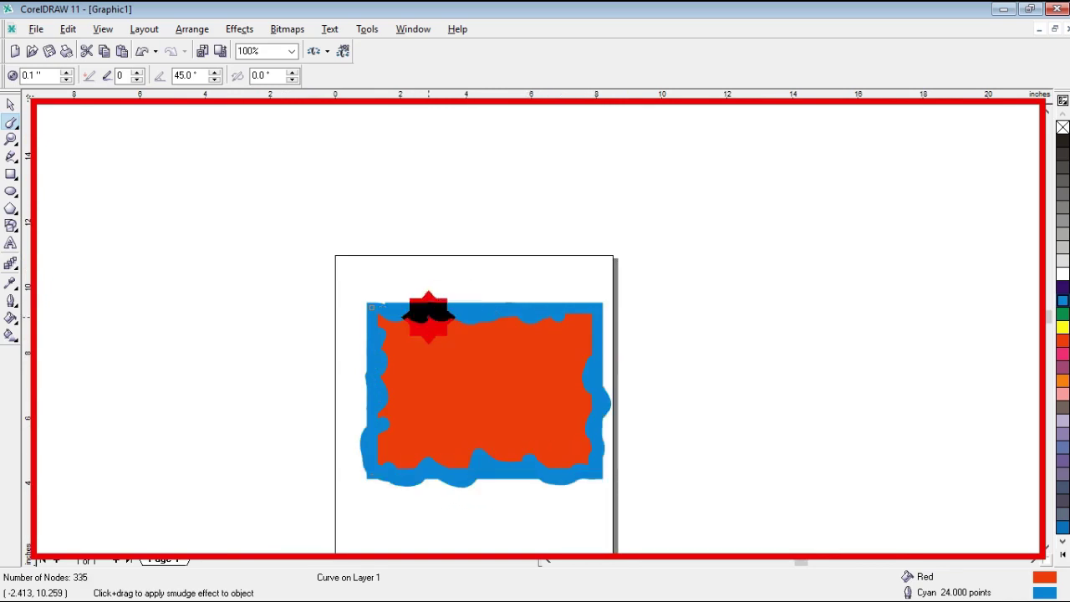
# Move the smudged shape up to just below the page's upper edge.
pyautogui.scroll(1, 418, 363)
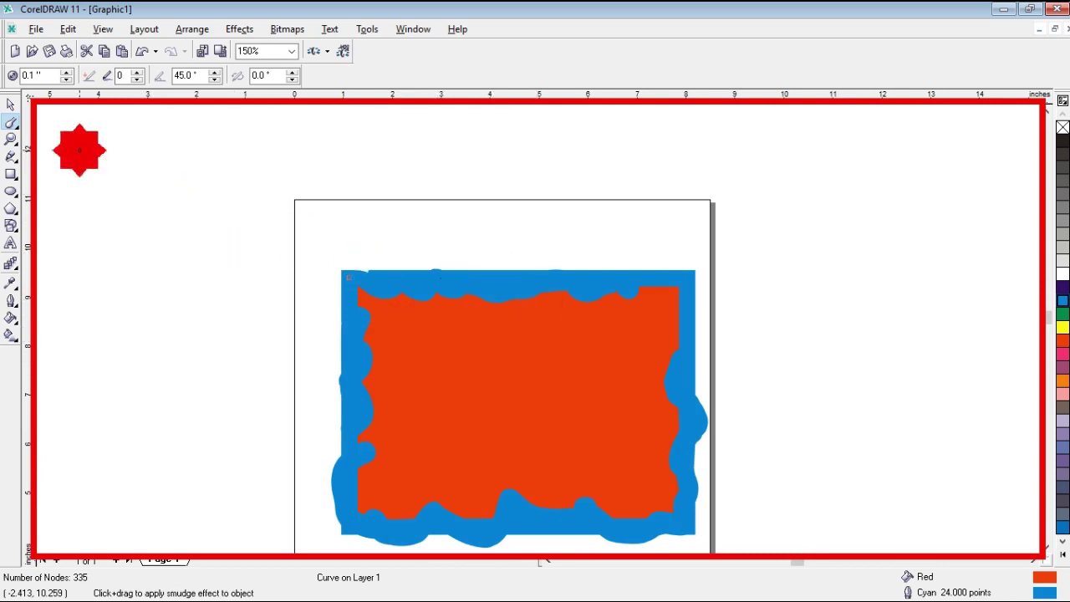
pyautogui.click(11, 104)
pyautogui.moveTo(541, 374); pyautogui.dragTo(529, 312)
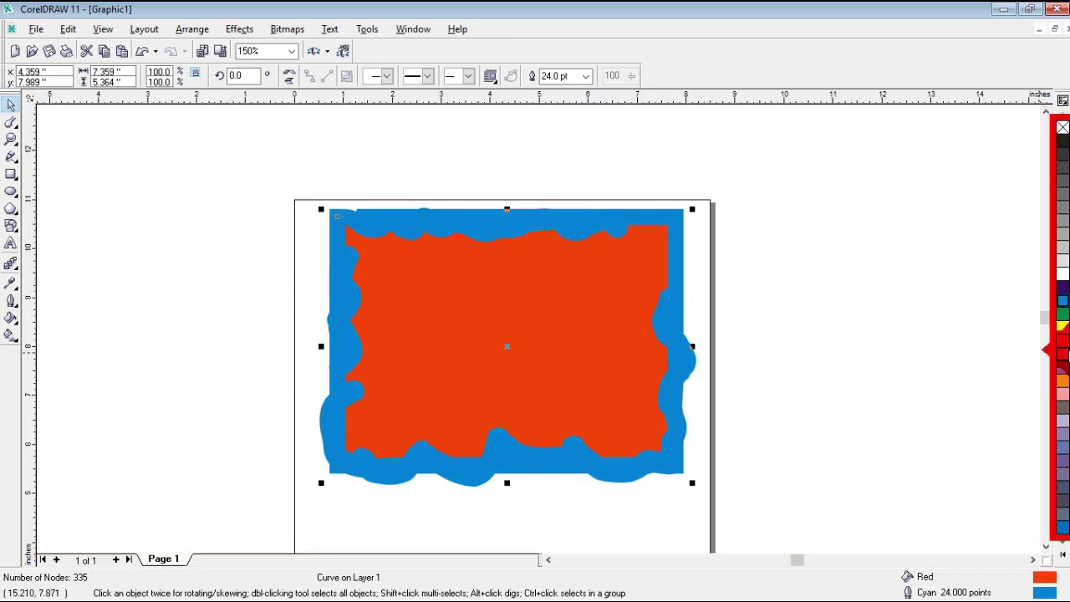
# Try pink and green outlines on the smudged shape, ending with baby blue.
pyautogui.rightClick(1062, 404)
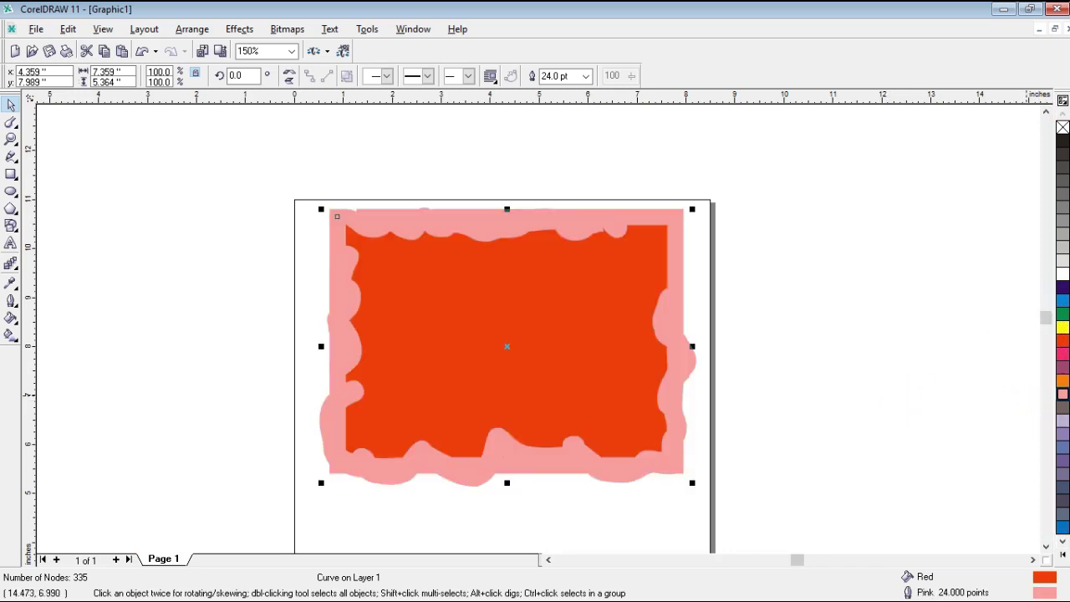
pyautogui.rightClick(1062, 323)
pyautogui.rightClick(1062, 312)
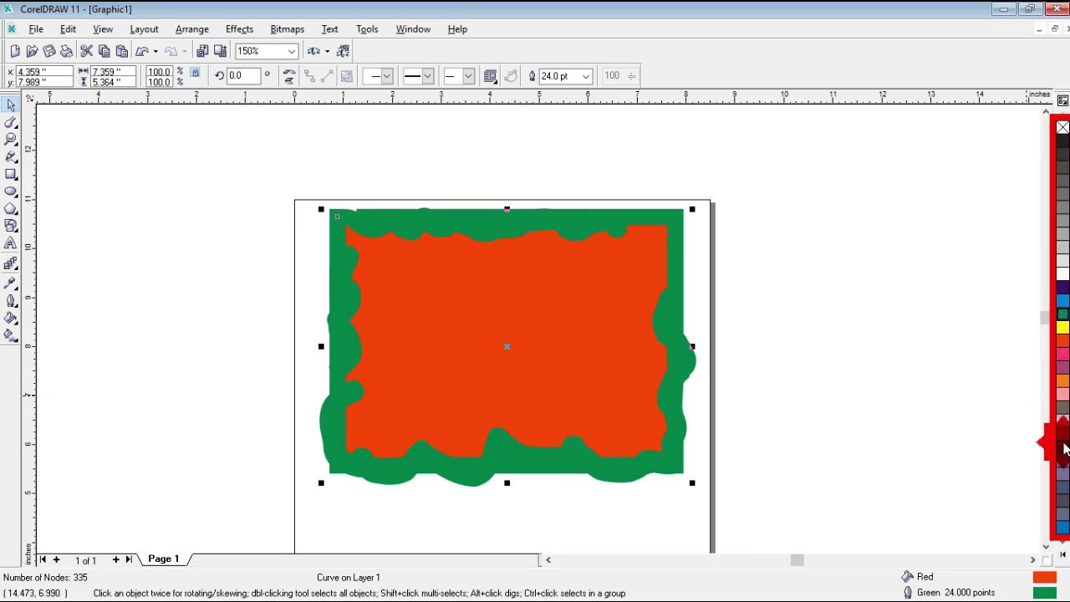
pyautogui.rightClick(1063, 449)
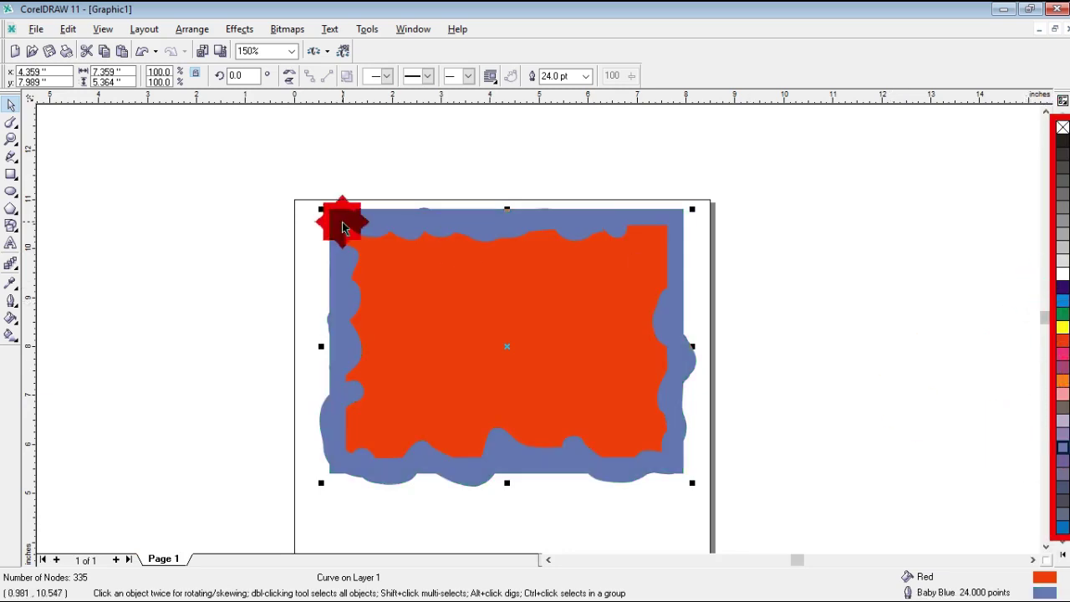
# Draw a rectangle about 6.5 by 1.5 inches above the page, trying a cyan fill and ending with yellow.
pyautogui.click(13, 124)
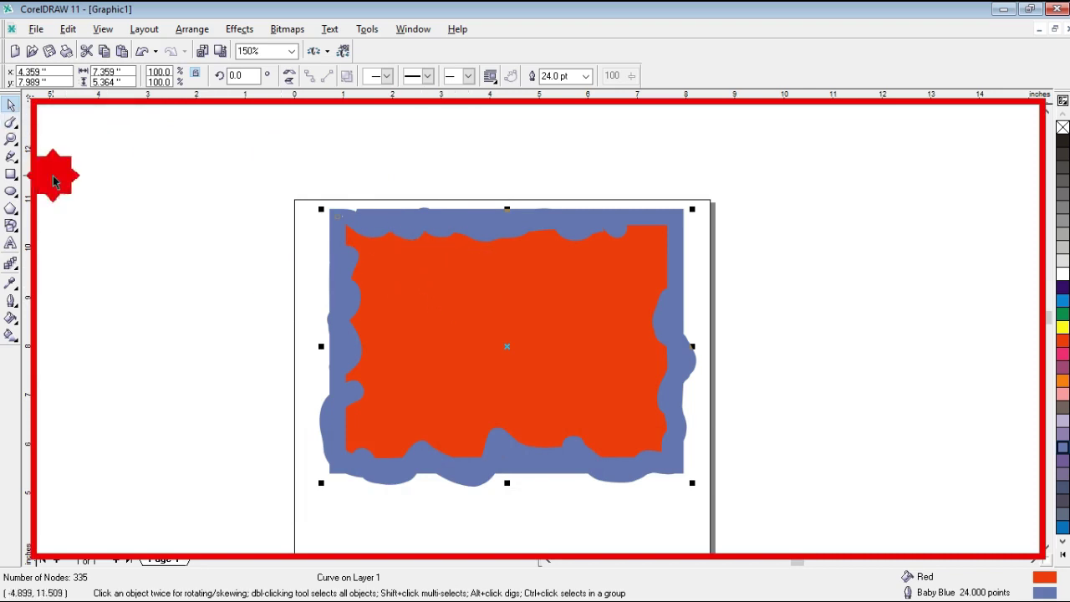
pyautogui.click(11, 174)
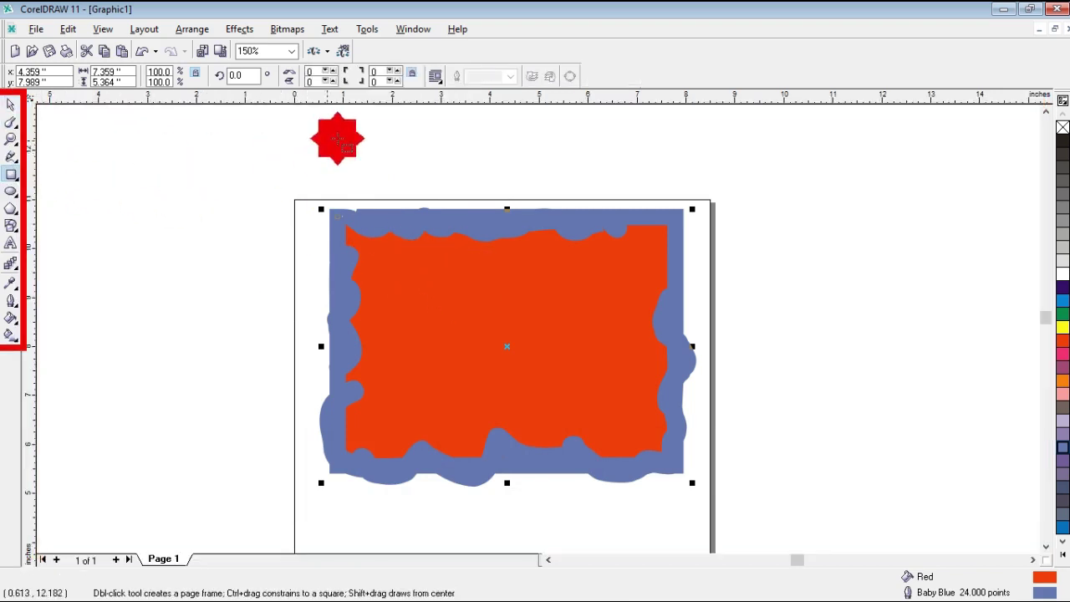
pyautogui.moveTo(360, 120)
pyautogui.mouseDown()
pyautogui.moveTo(476, 174)
pyautogui.moveTo(678, 195)
pyautogui.mouseUp()
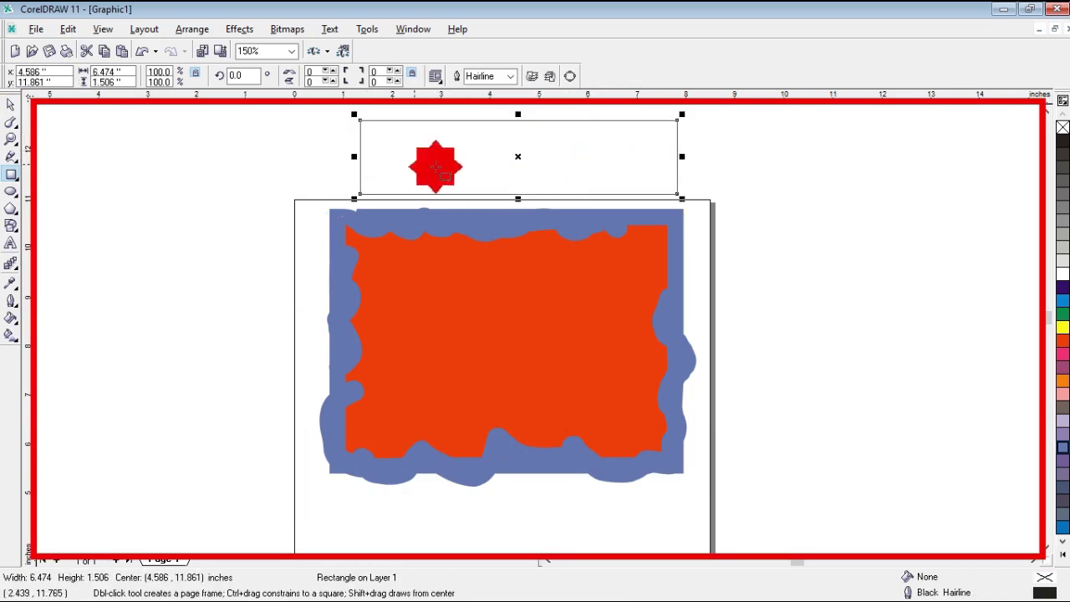
pyautogui.click(1064, 309)
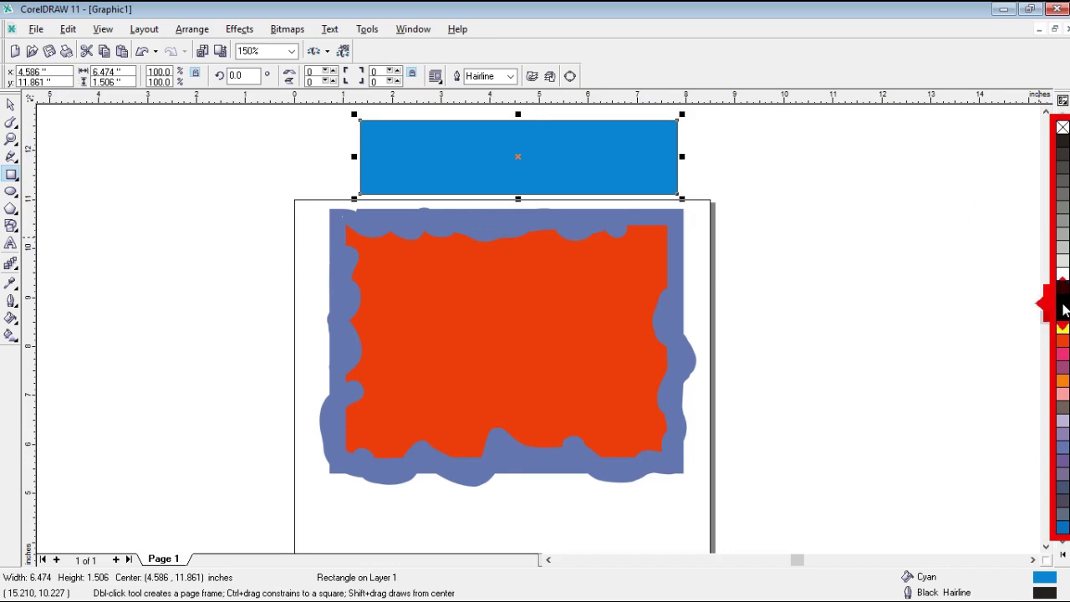
pyautogui.click(1063, 331)
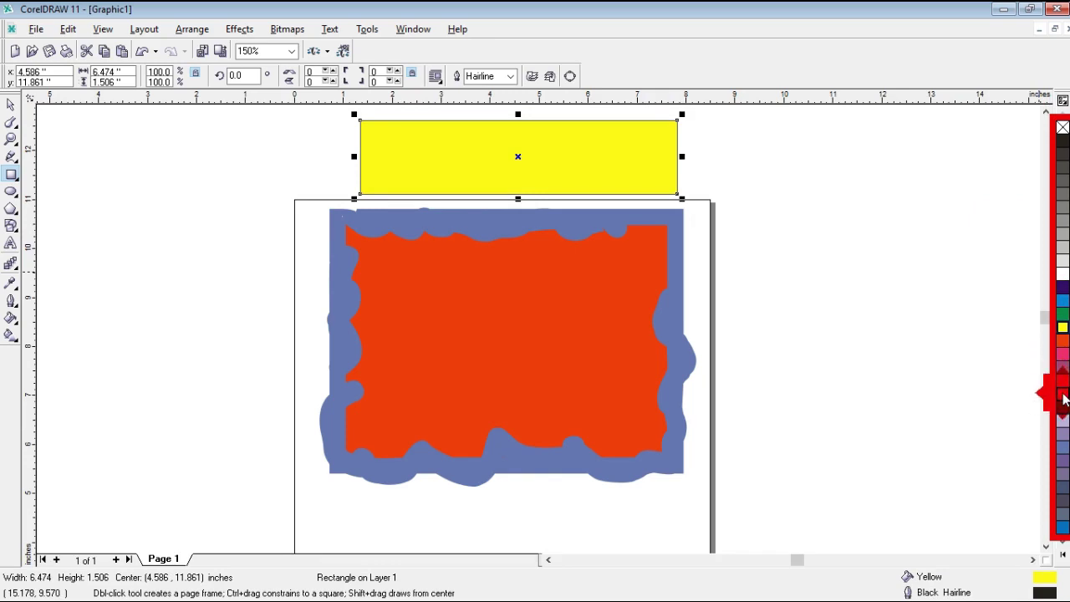
# Give the yellow rectangle a blue outline 16 pt wide.
pyautogui.rightClick(1062, 287)
pyautogui.click(513, 77)
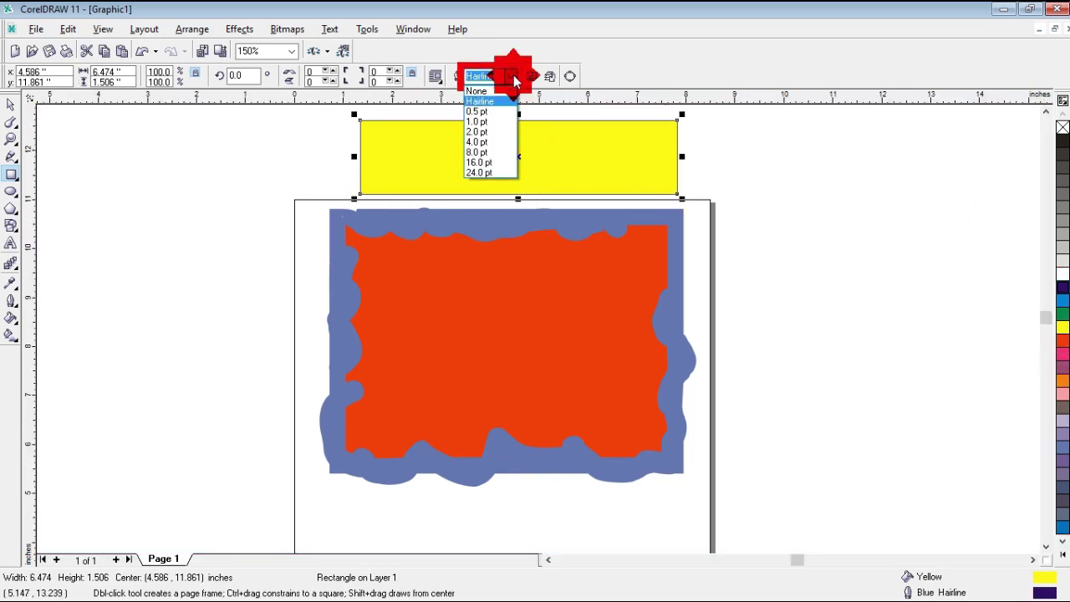
pyautogui.click(489, 174)
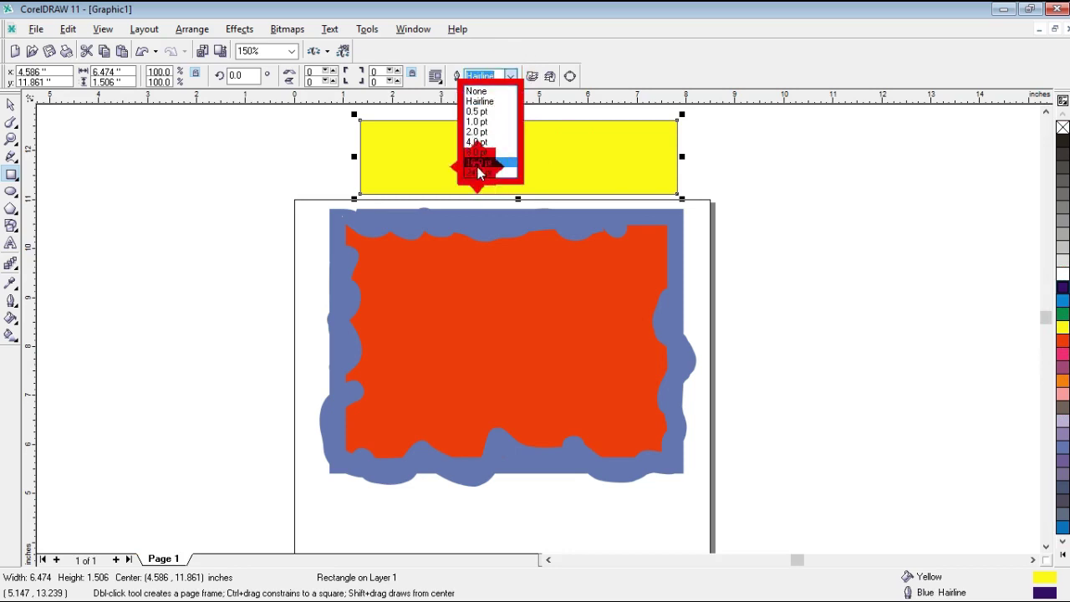
pyautogui.scroll(2, 501, 121)
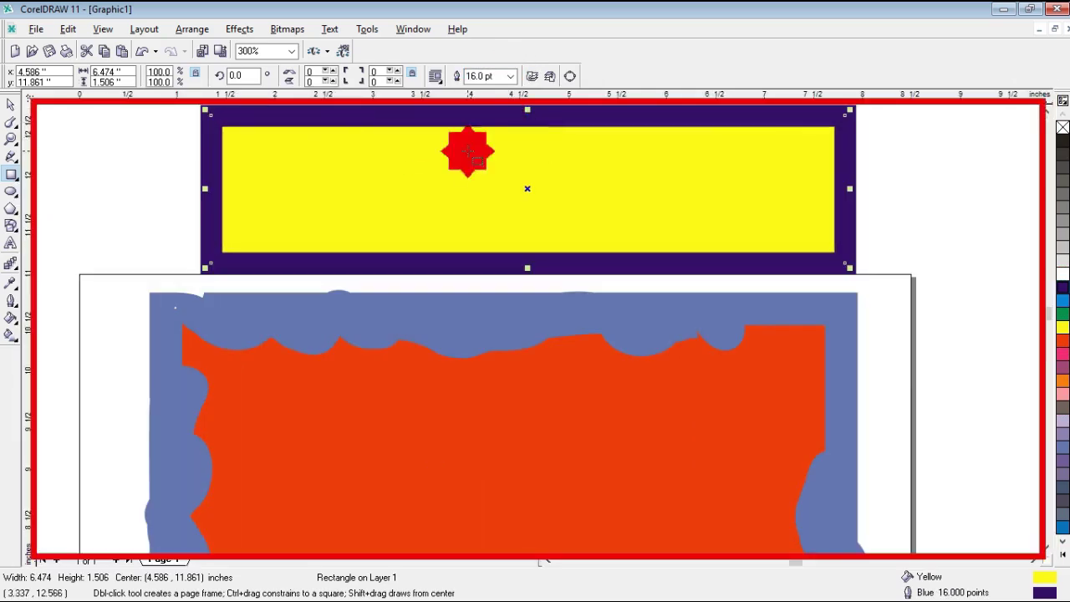
# Roughen the borders along all four sides of the yellow rectangle with the 0.1-inch Roughen Brush.
pyautogui.click(11, 122)
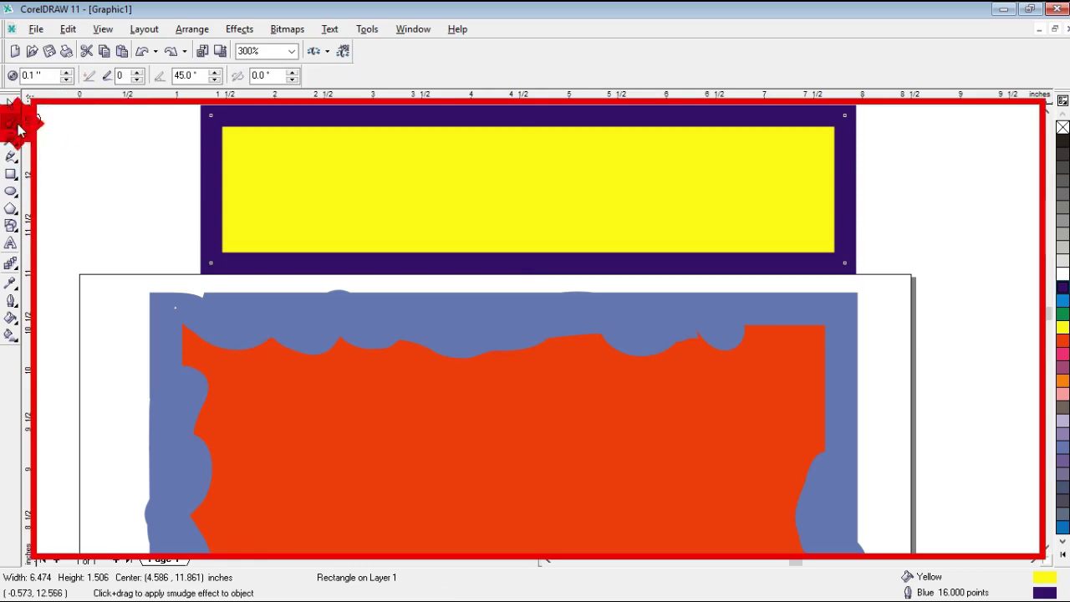
pyautogui.click(12, 123)
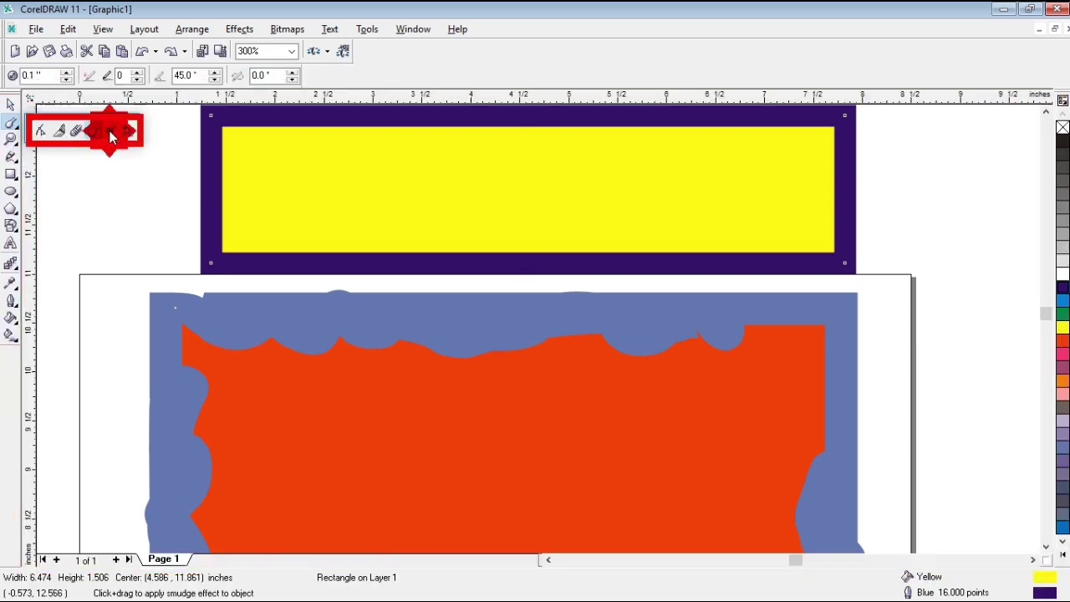
pyautogui.click(111, 136)
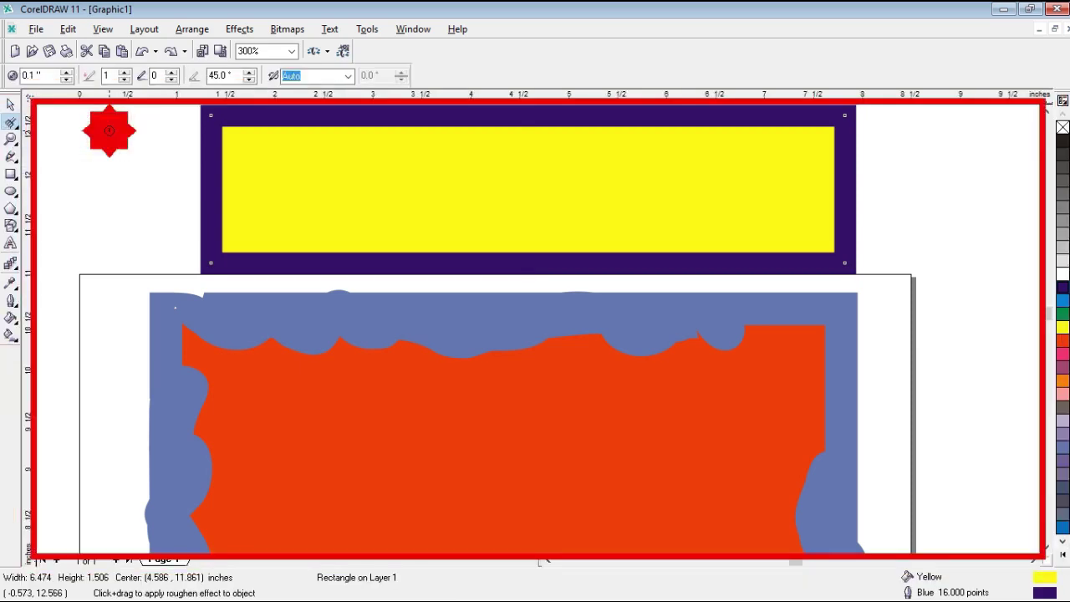
pyautogui.click(212, 120)
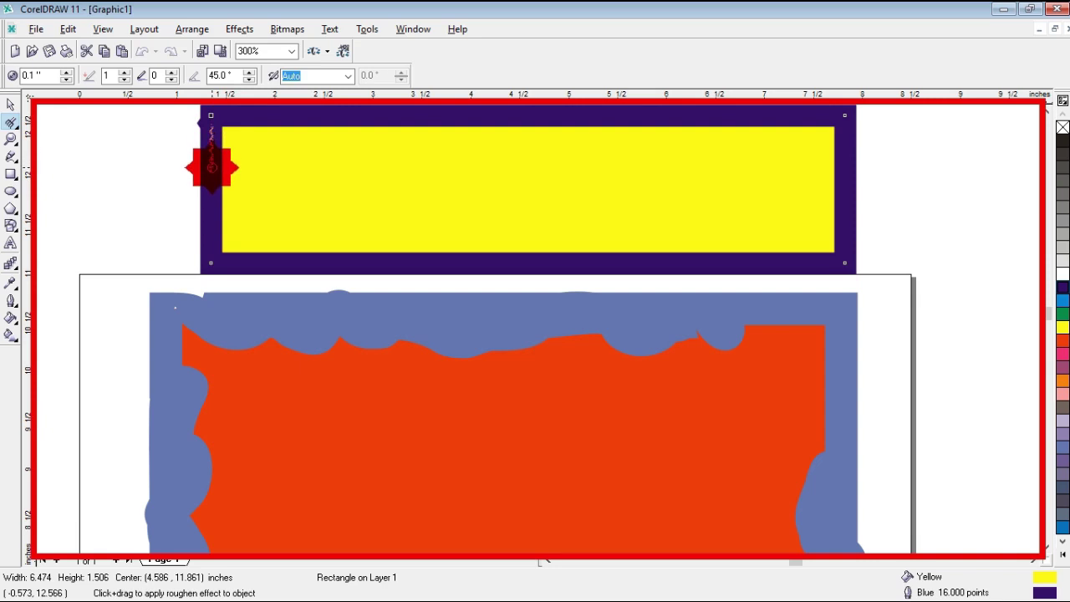
pyautogui.moveTo(212, 168)
pyautogui.mouseDown()
pyautogui.moveTo(209, 230)
pyautogui.moveTo(223, 264)
pyautogui.moveTo(255, 264)
pyautogui.moveTo(207, 156)
pyautogui.moveTo(227, 200)
pyautogui.moveTo(295, 242)
pyautogui.moveTo(494, 249)
pyautogui.moveTo(530, 239)
pyautogui.moveTo(461, 246)
pyautogui.moveTo(507, 231)
pyautogui.moveTo(599, 241)
pyautogui.mouseUp()
pyautogui.scroll(-1, 206, 162)
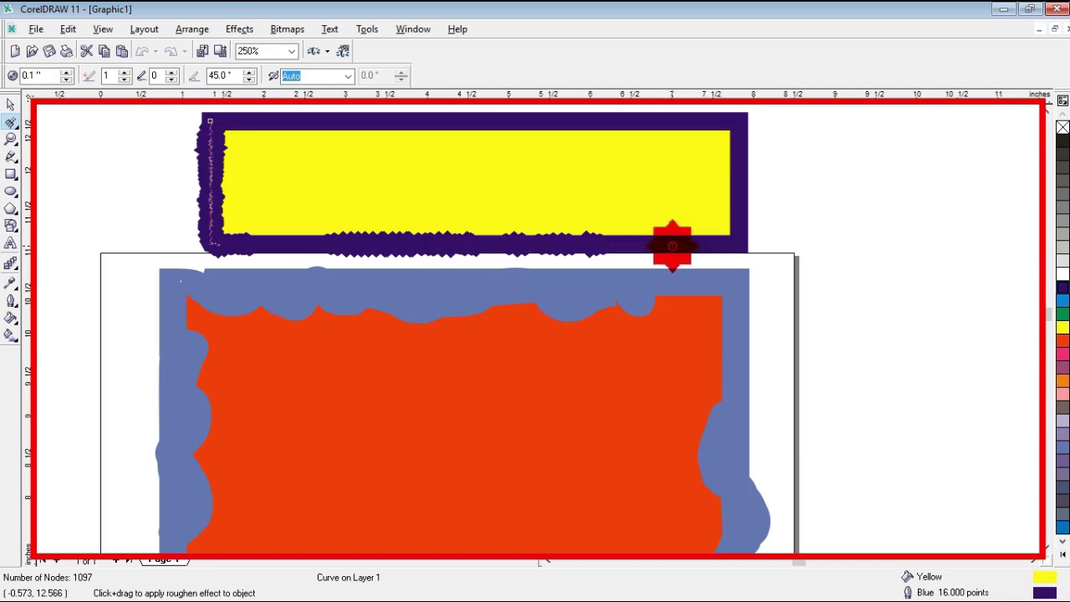
pyautogui.moveTo(688, 244); pyautogui.dragTo(688, 234)
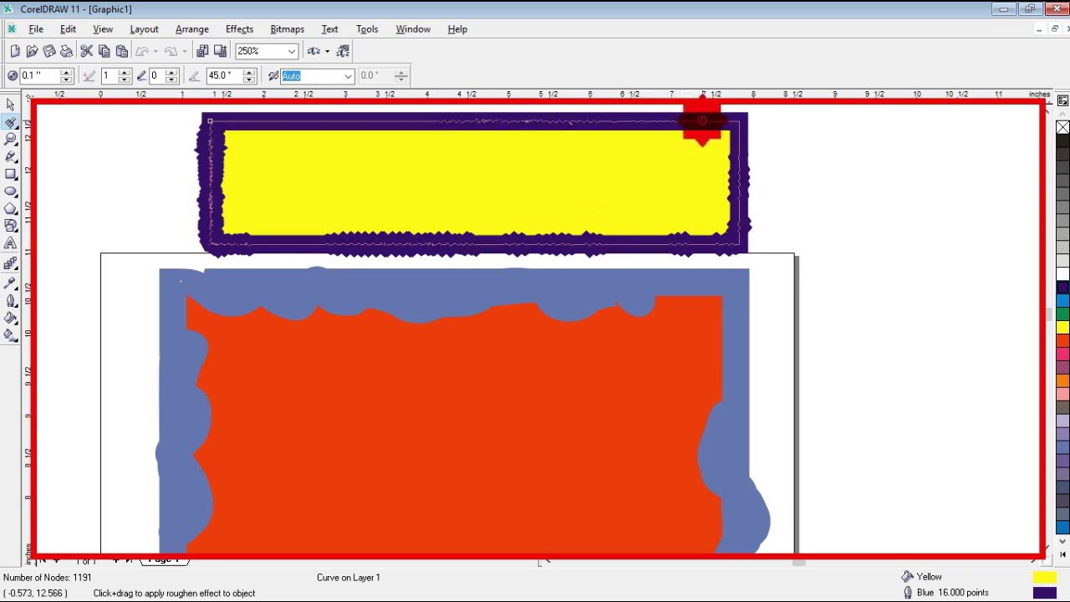
pyautogui.moveTo(697, 112); pyautogui.dragTo(439, 117)
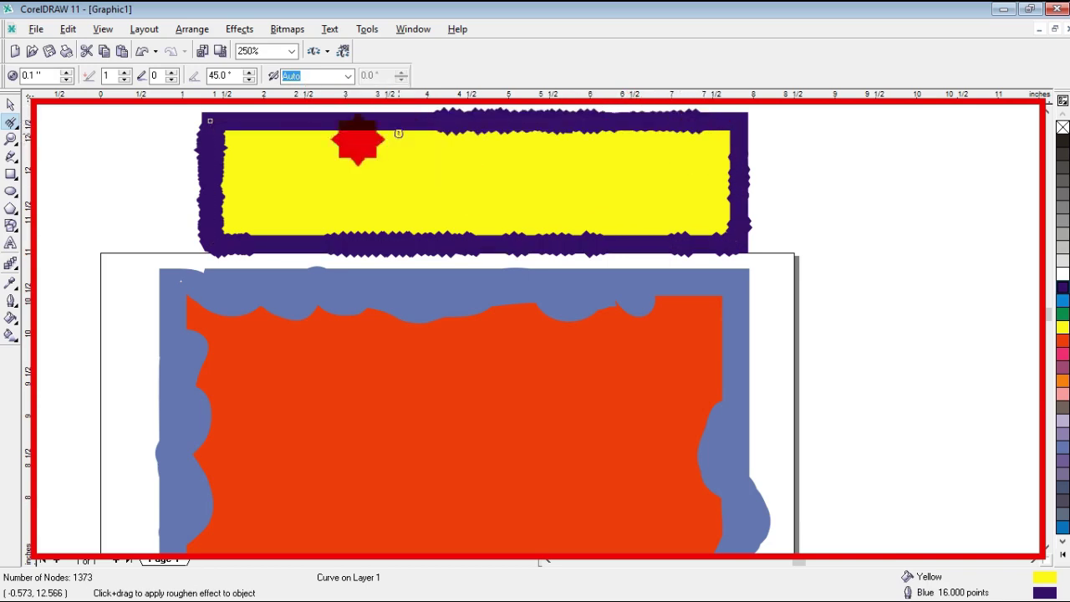
# Shift the roughened rectangle slightly to the left and try red and cyan outlines on it, ending with purple.
pyautogui.click(10, 104)
pyautogui.moveTo(366, 164)
pyautogui.mouseDown()
pyautogui.moveTo(401, 163)
pyautogui.moveTo(344, 166)
pyautogui.mouseUp()
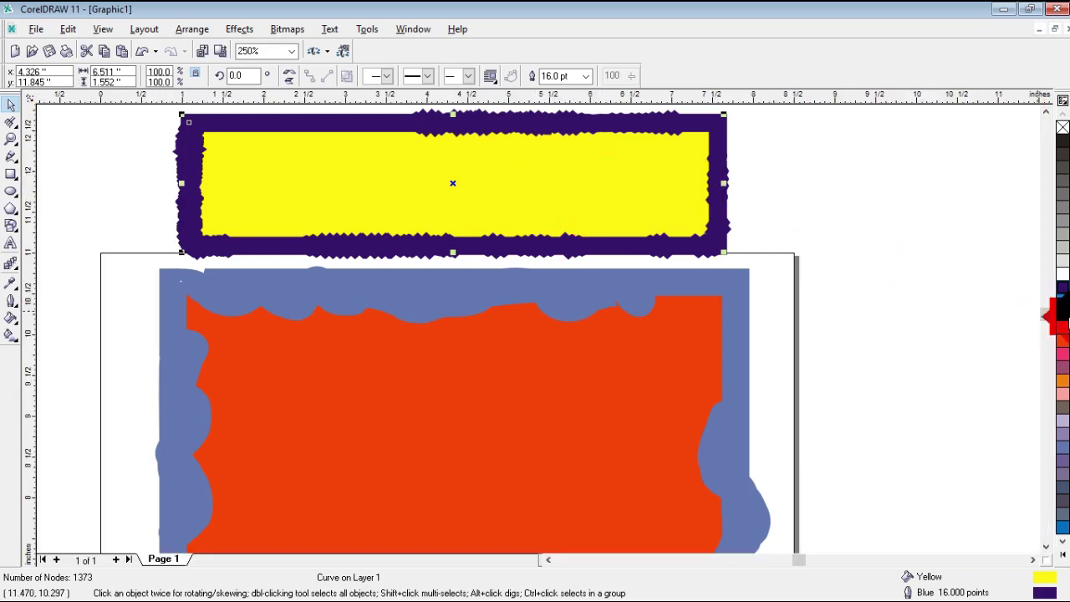
pyautogui.rightClick(1063, 341)
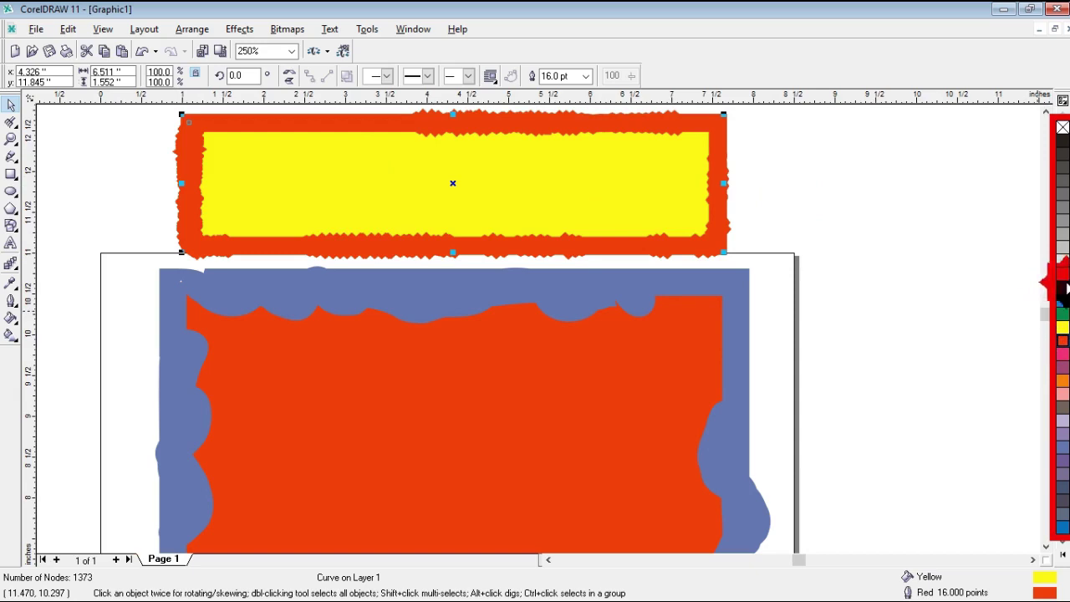
pyautogui.rightClick(1062, 301)
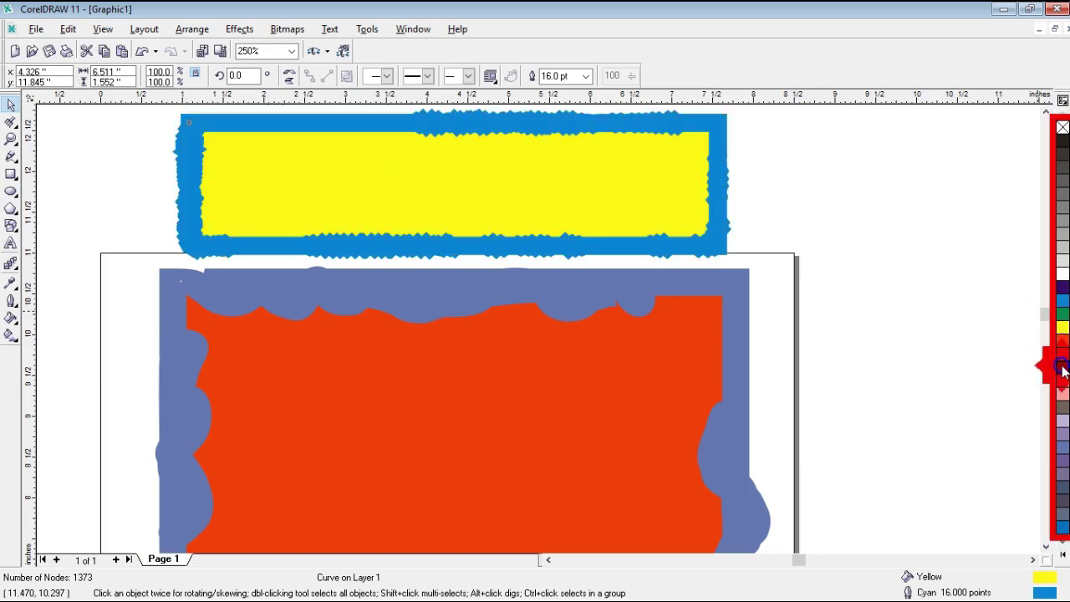
pyautogui.rightClick(1063, 368)
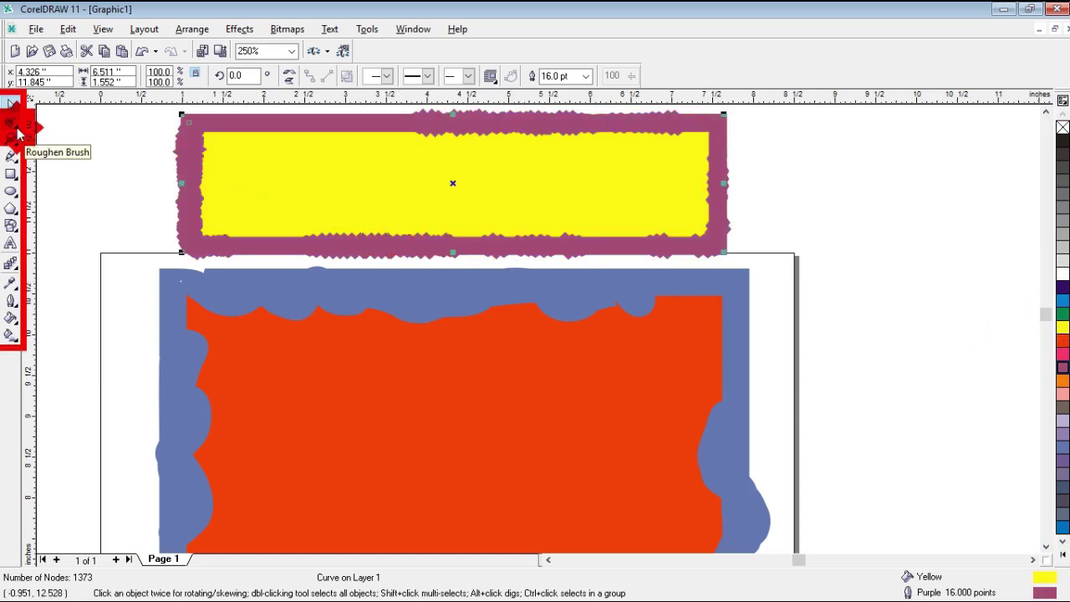
# Move the roughened rectangle down so its lower border overlaps the upper border of the smudged red shape.
pyautogui.click(17, 132)
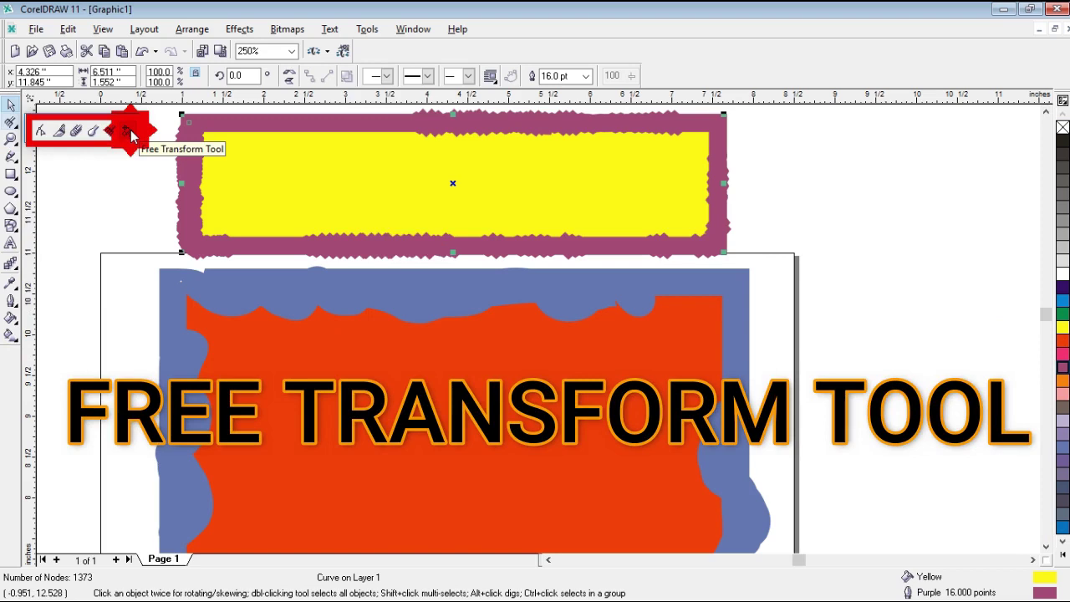
pyautogui.click(407, 176)
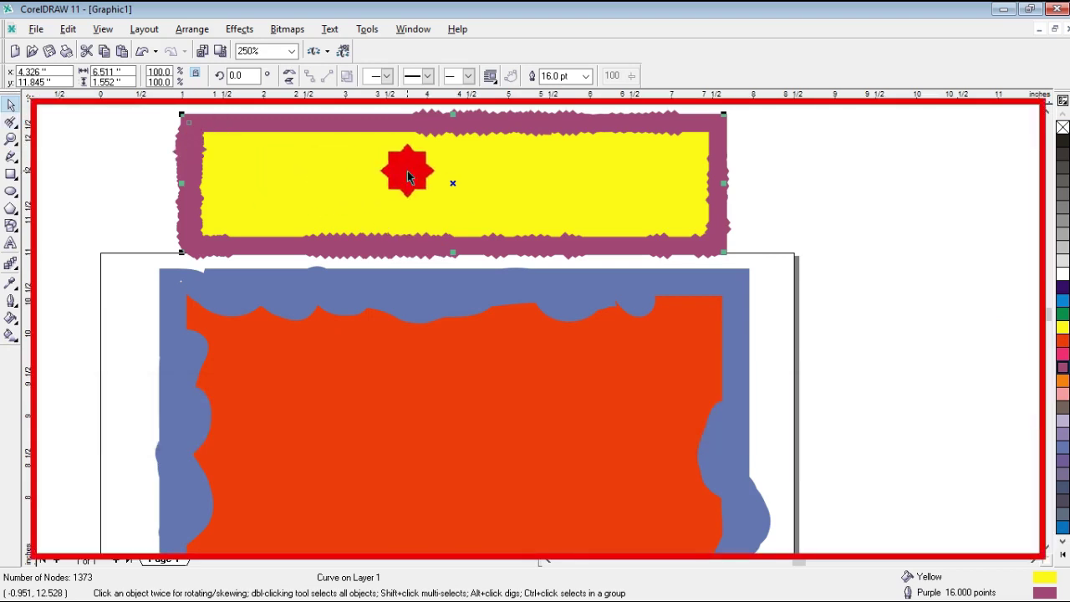
pyautogui.moveTo(408, 174); pyautogui.dragTo(418, 204)
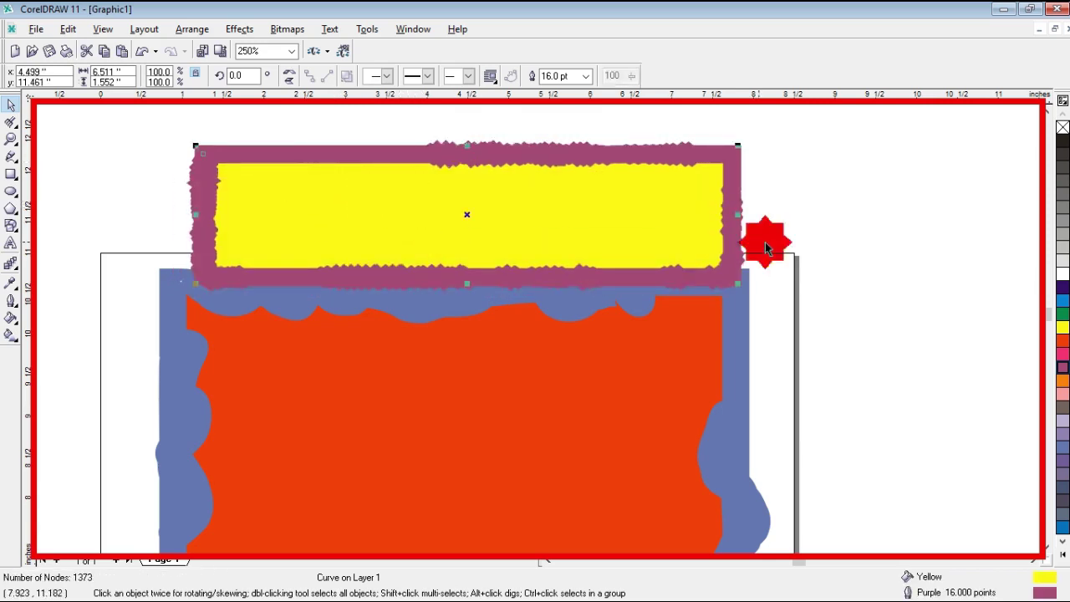
# Reselect the roughened rectangle and rotate it clockwise by about 17 degrees around its centre.
pyautogui.click(781, 241)
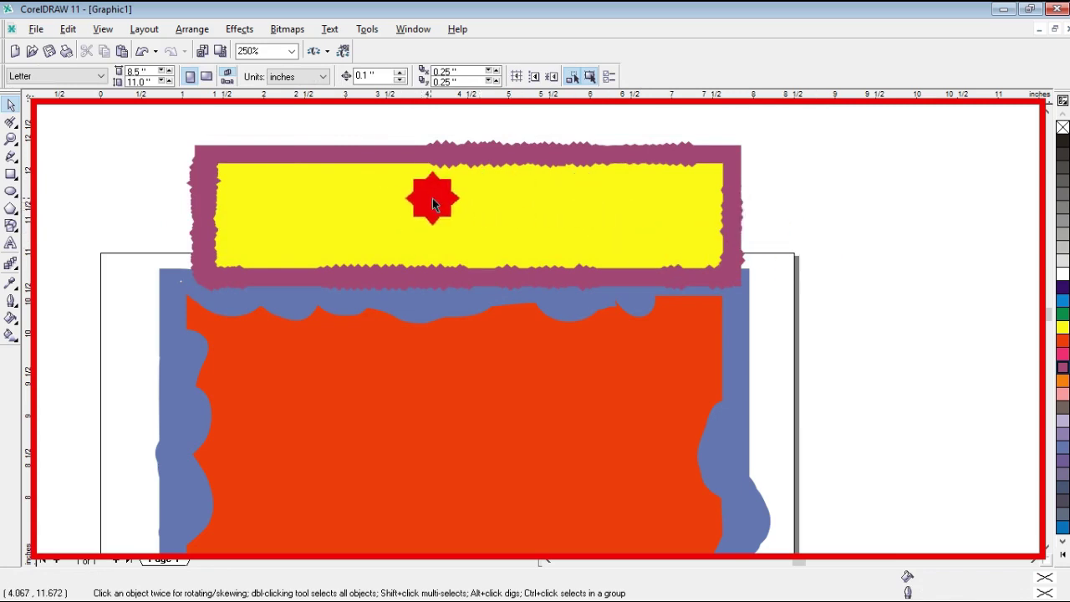
pyautogui.click(422, 198)
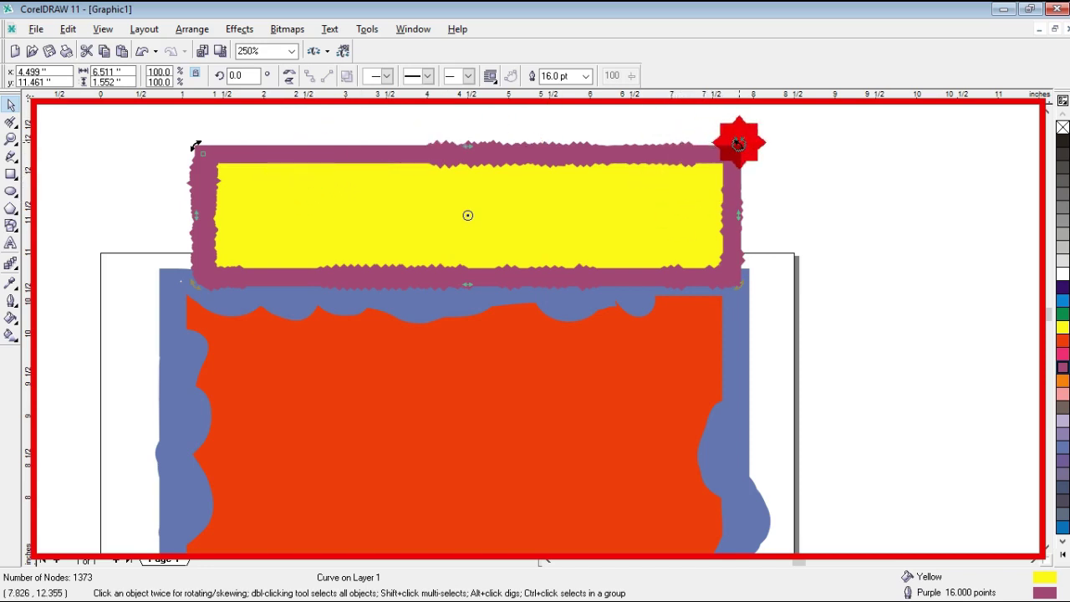
pyautogui.moveTo(737, 144); pyautogui.dragTo(554, 256)
# Rotate the roughened rectangle freely with the Free Transform Tool, ending at an angle of about 11.8 degrees above the page.
pyautogui.click(11, 122)
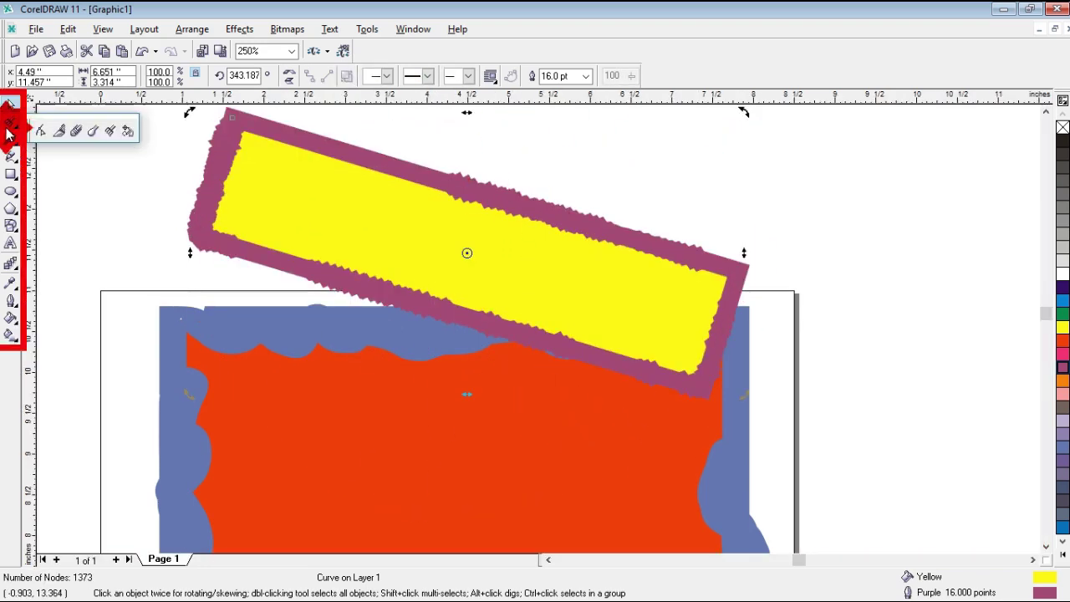
pyautogui.click(127, 134)
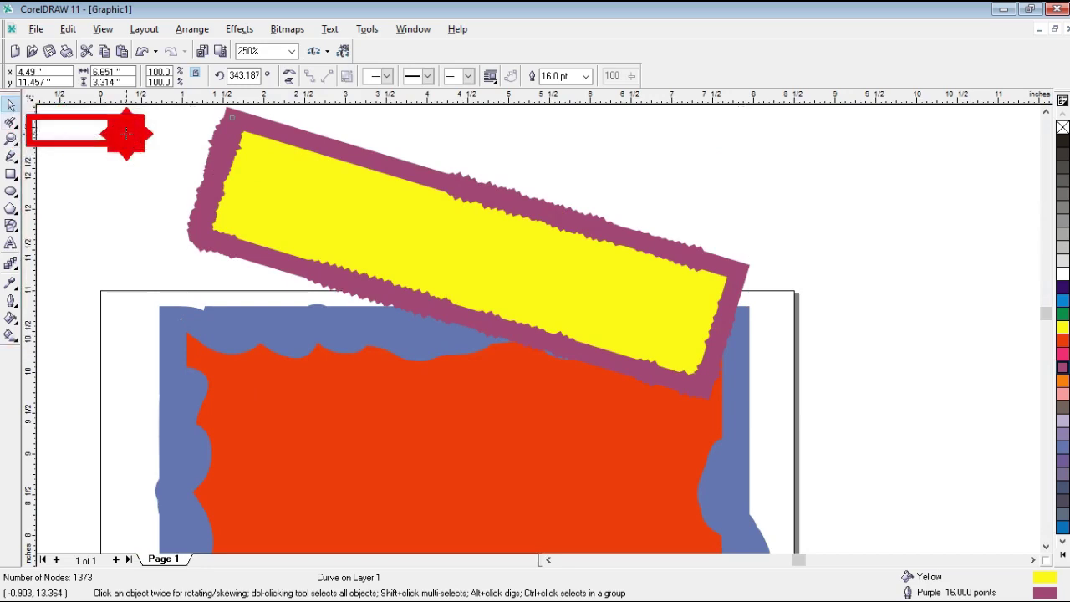
pyautogui.moveTo(351, 201); pyautogui.dragTo(351, 266)
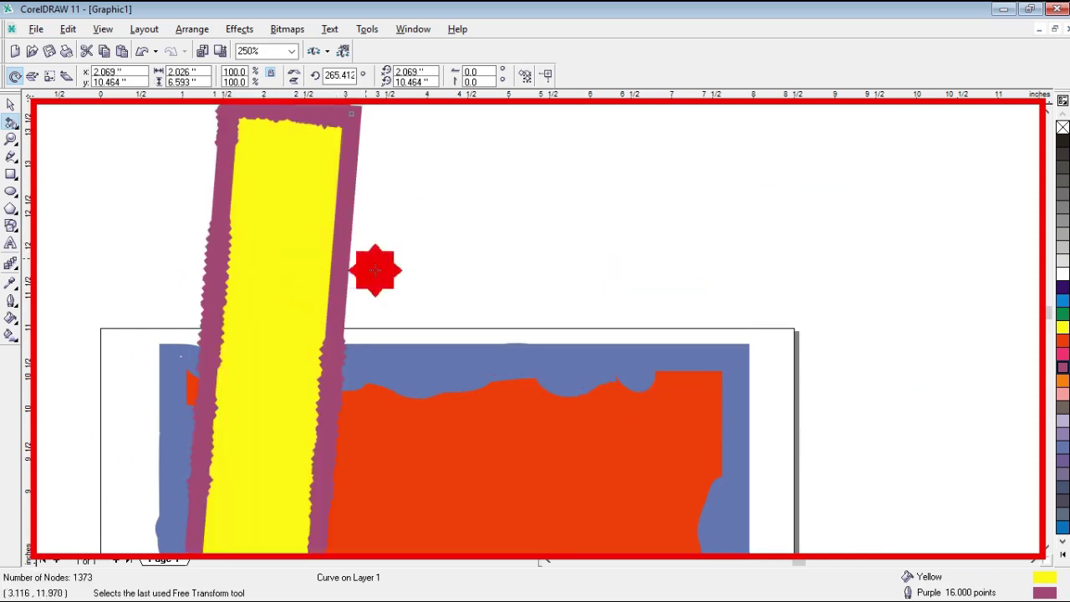
pyautogui.moveTo(312, 192); pyautogui.dragTo(376, 105)
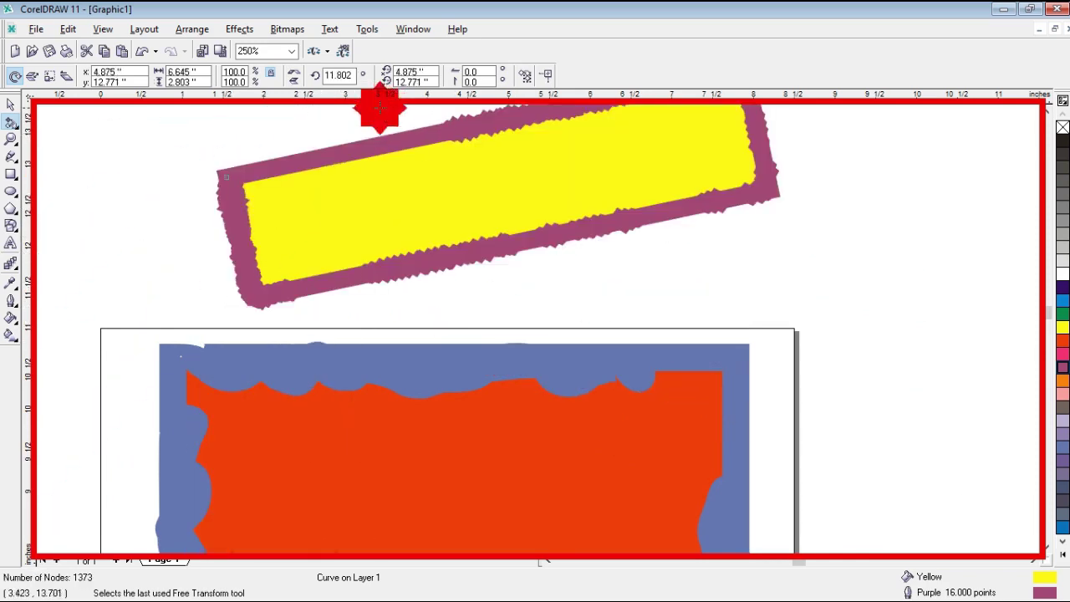
# Set the roughened rectangle's angle of rotation to 90 degrees.
pyautogui.click(330, 76)
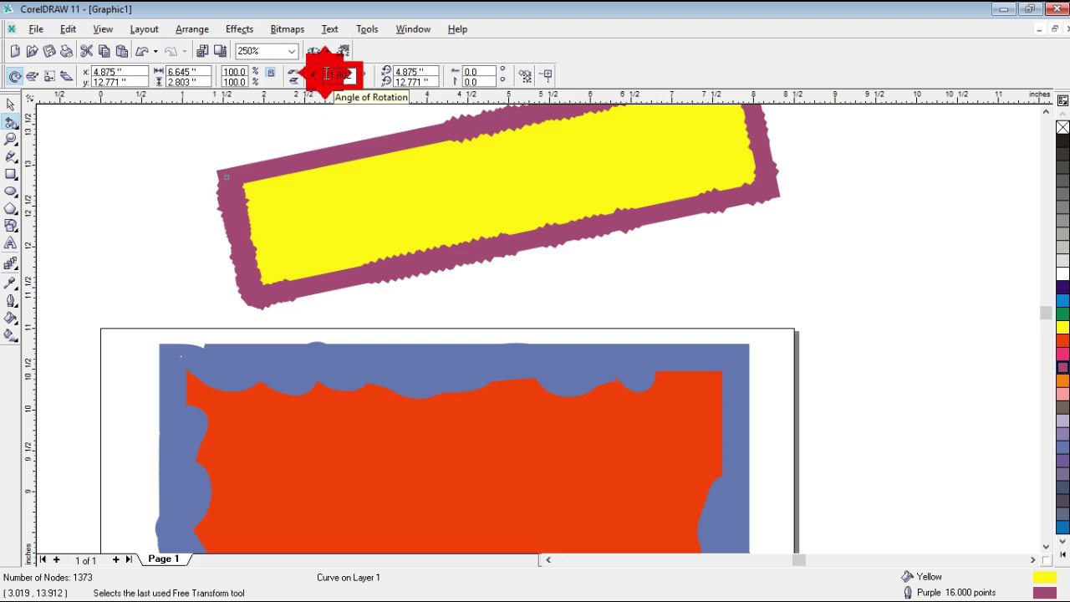
pyautogui.moveTo(330, 74); pyautogui.dragTo(366, 74)
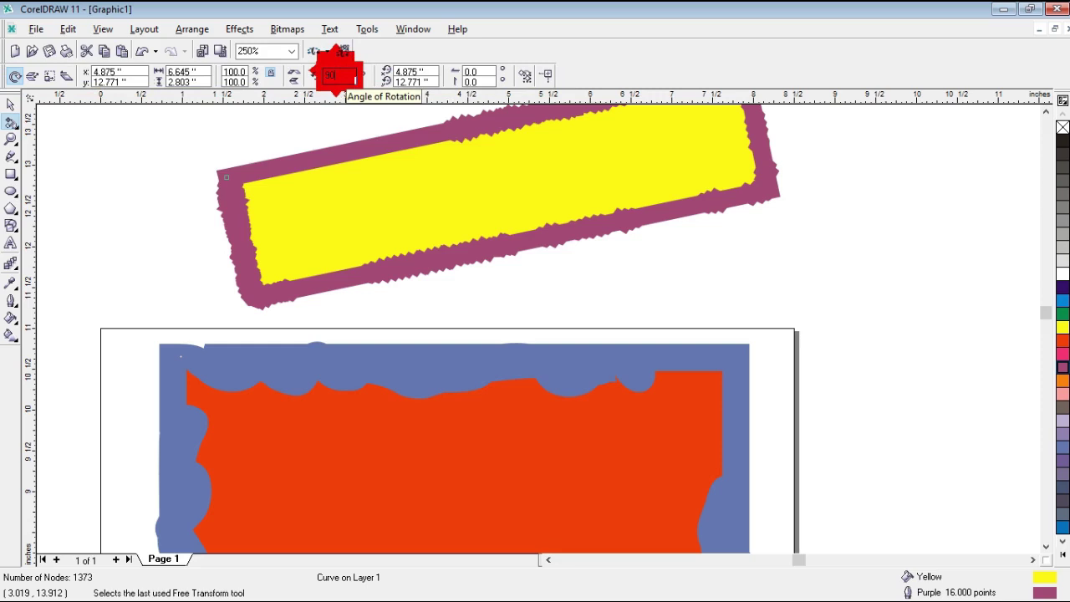
pyautogui.write('90')
pyautogui.press('Return')
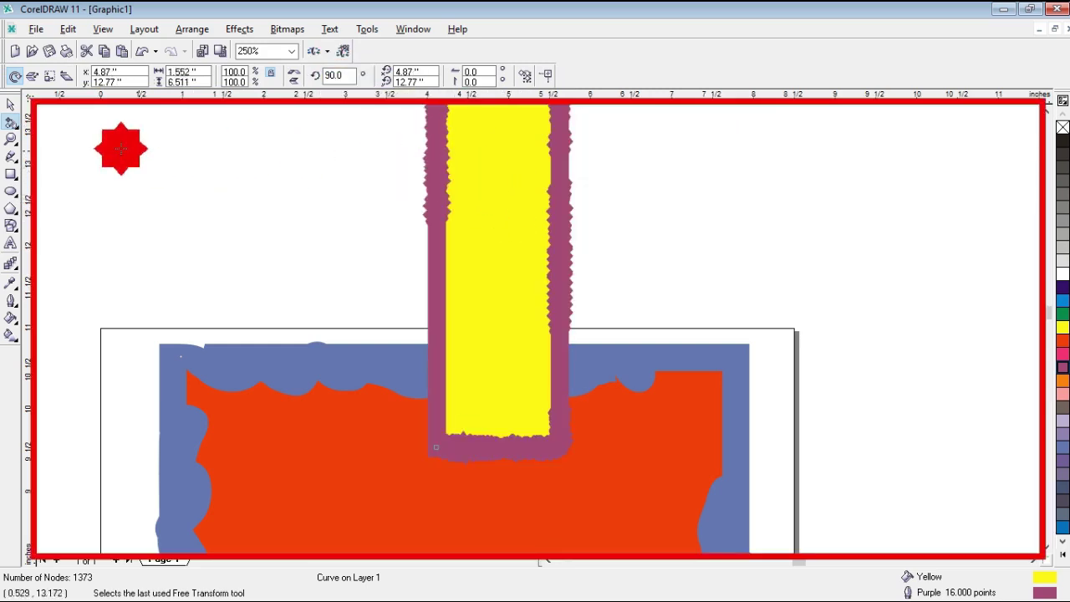
pyautogui.click(11, 122)
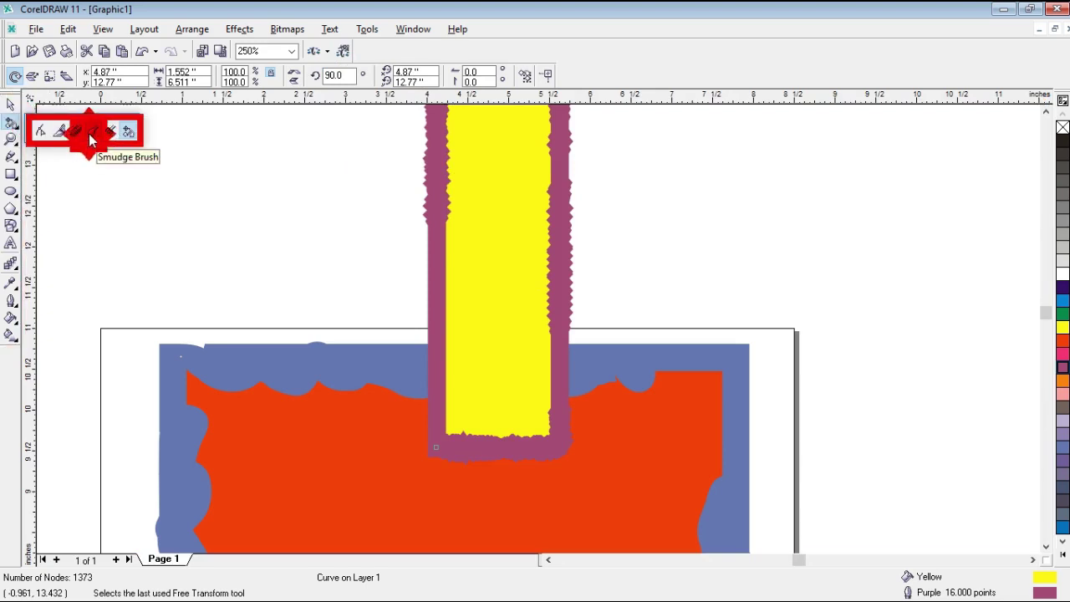